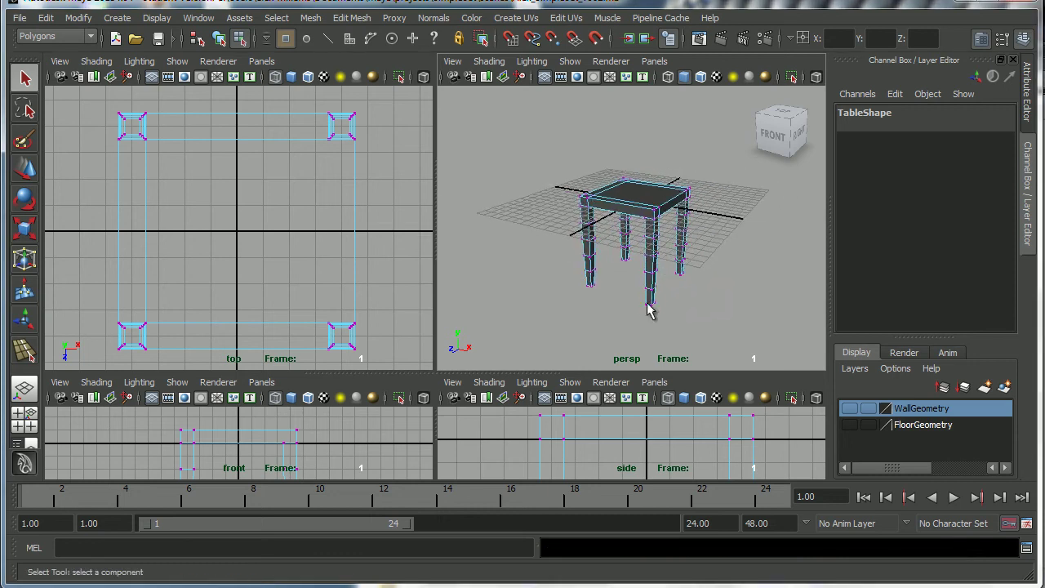
- Make the WallGeometry and FloorGeometry layers visible again around the table
click(850, 408)
click(849, 424)
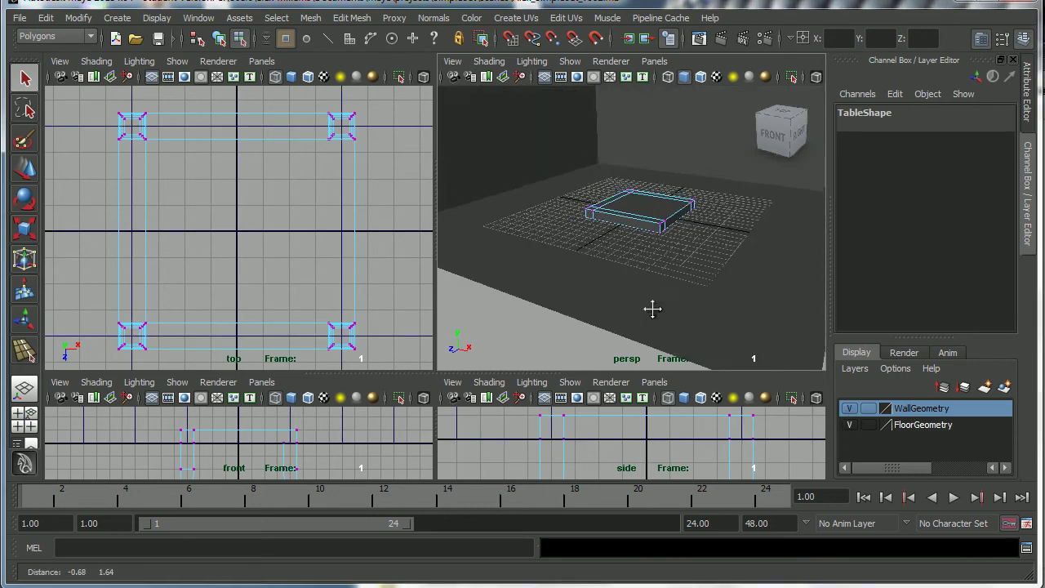
alt+drag(652, 309, 583, 226)
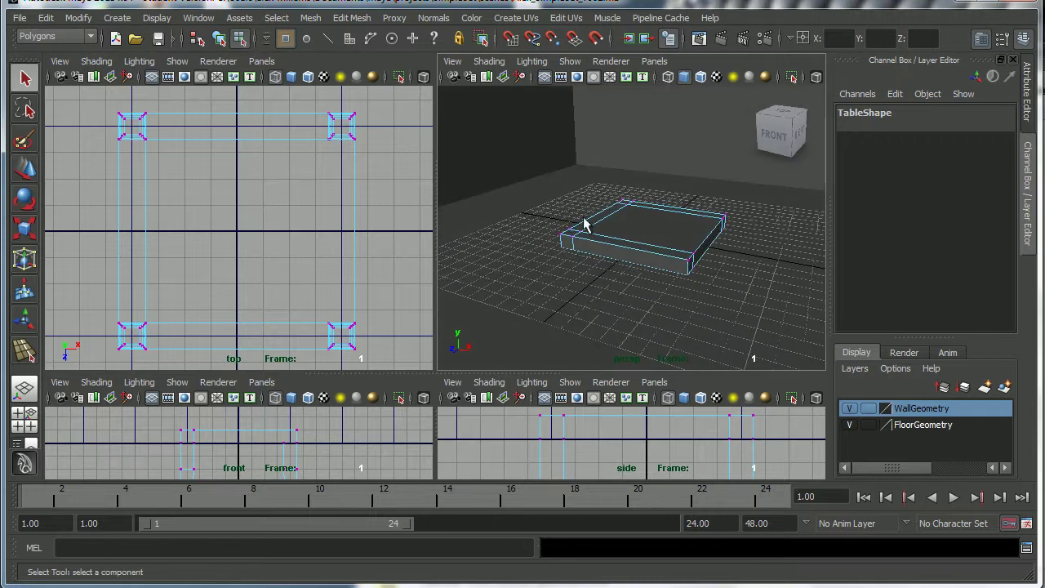
- Switch to object selection so the whole table is selected
click(220, 39)
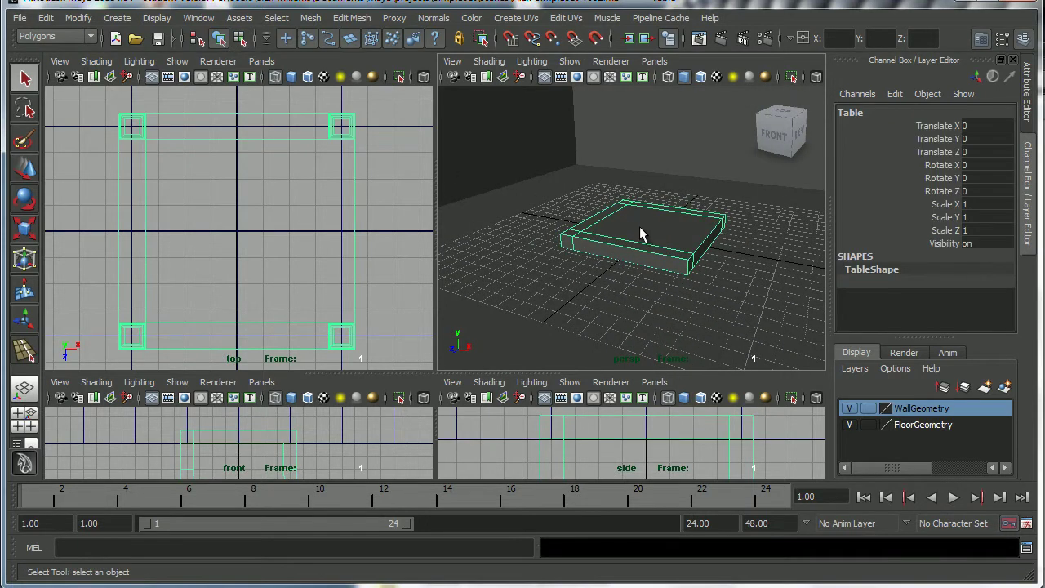
alt+drag(623, 228, 612, 219)
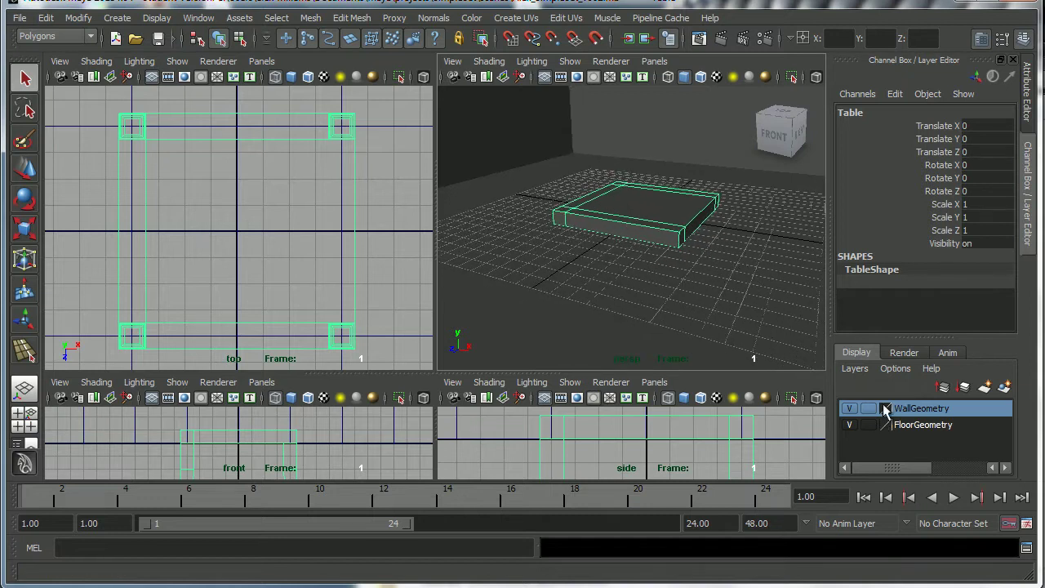
click(857, 372)
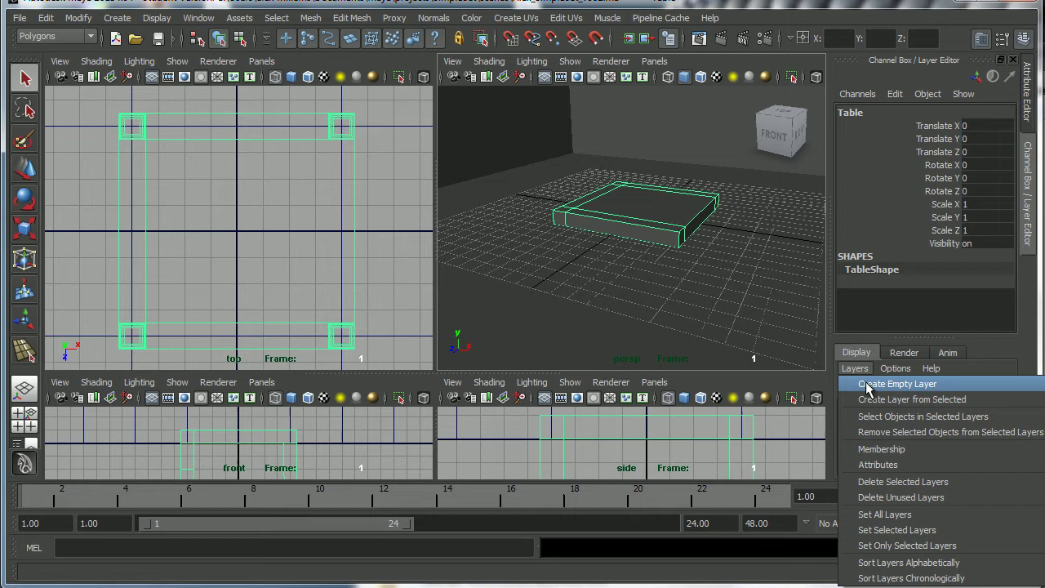
- Create an empty display layer, rename it TableGeometry, and add the selected table to it
click(871, 386)
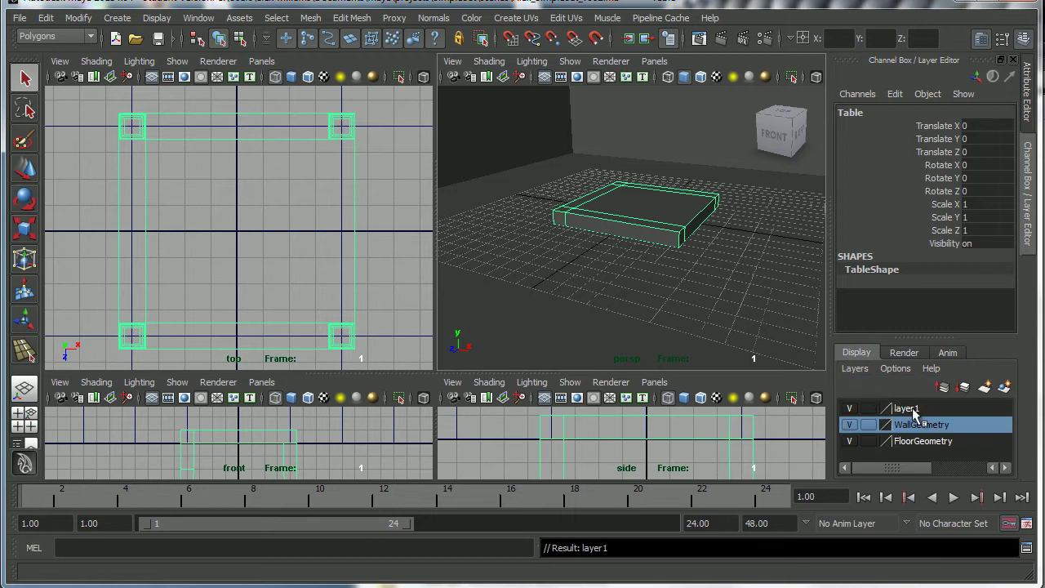
click(908, 409)
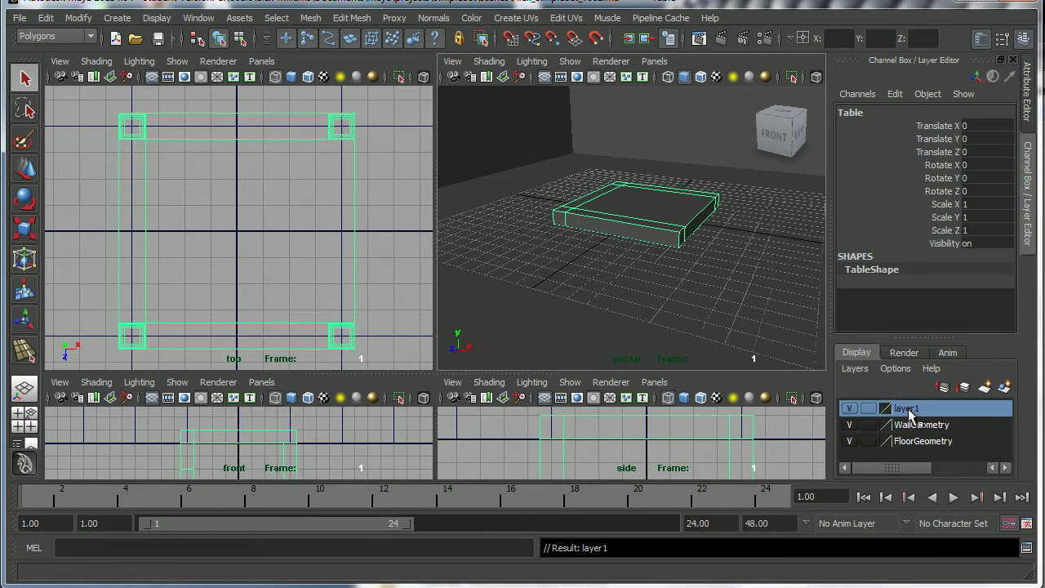
double_click(908, 415)
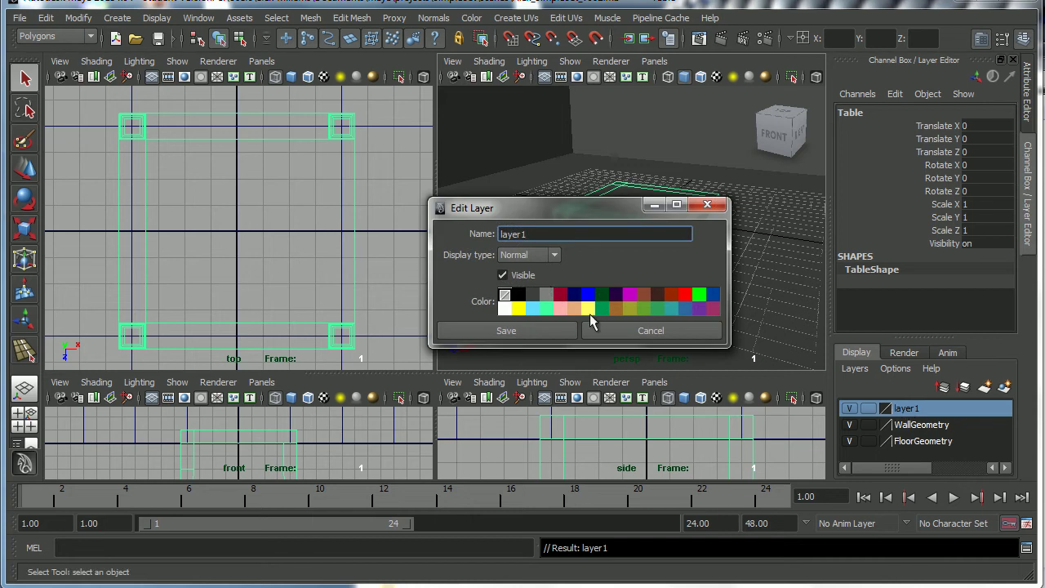
text(TableGeometry)
click(490, 331)
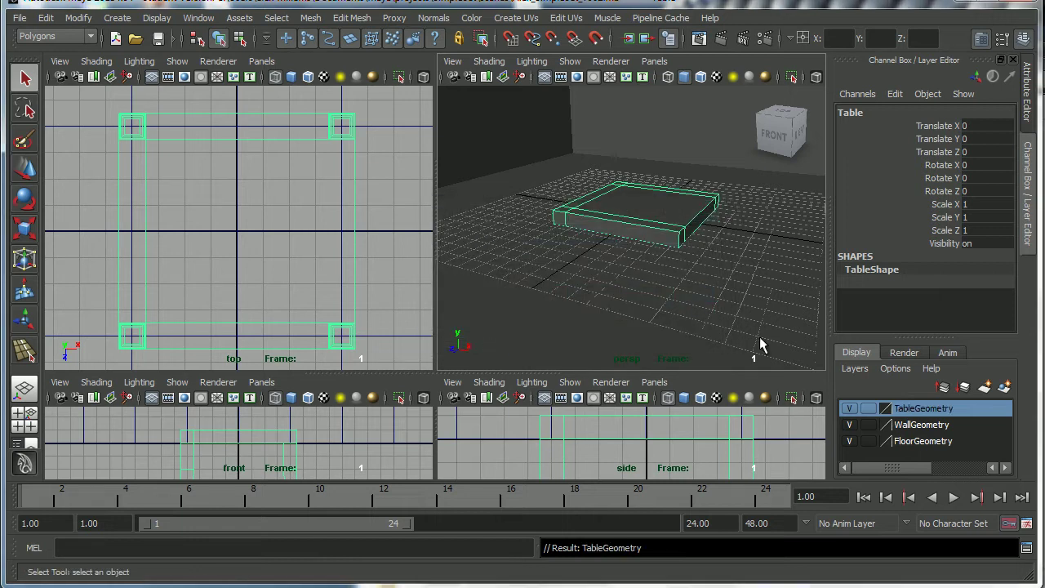
right_click(913, 414)
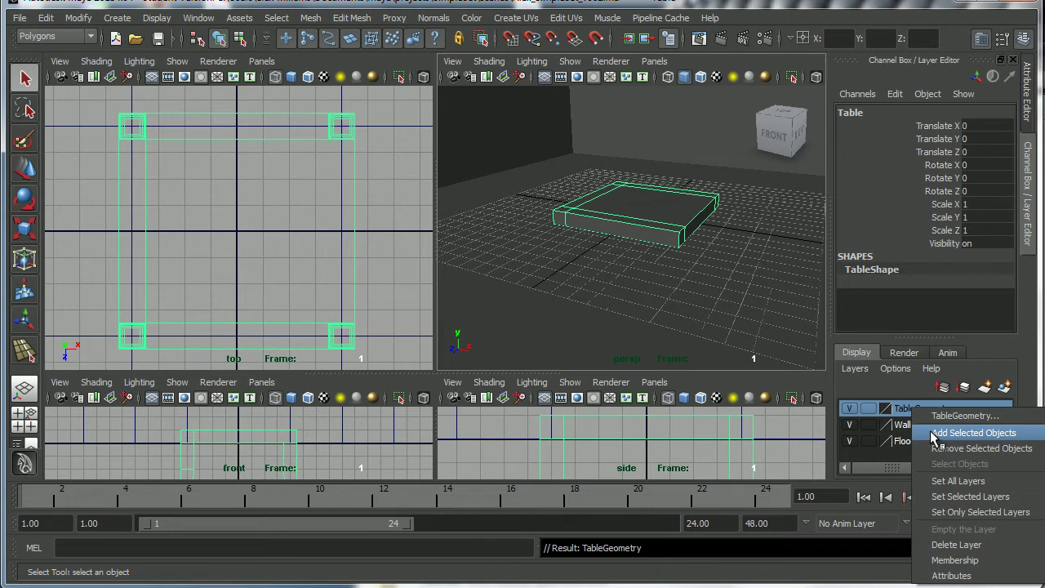
click(935, 434)
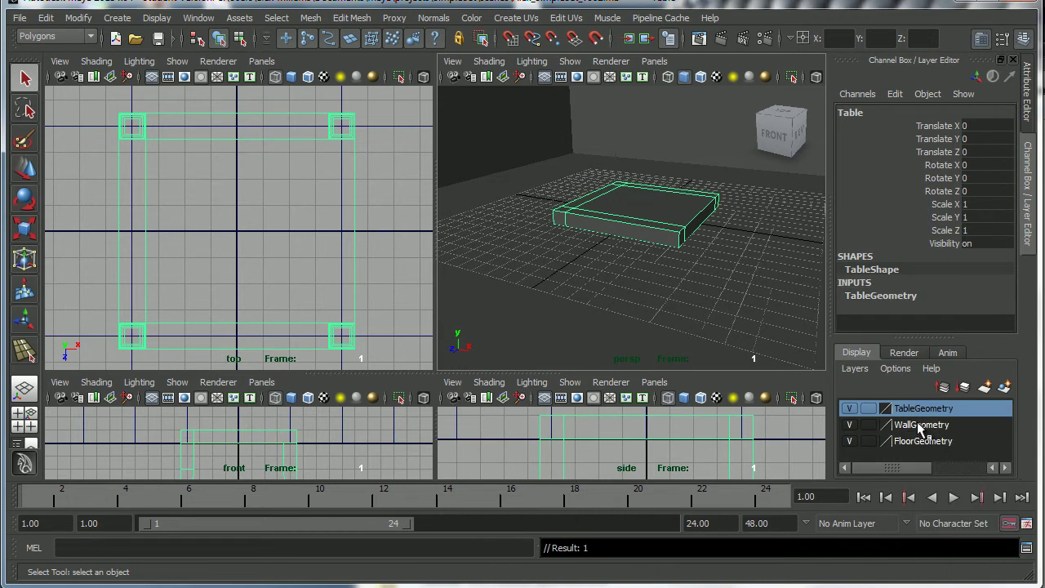
- Toggle the TableGeometry layer off and on to test it, then inspect the legs
click(850, 410)
click(850, 410)
click(849, 411)
click(848, 411)
alt+drag(669, 255, 620, 264)
alt+right_drag(620, 264, 577, 262)
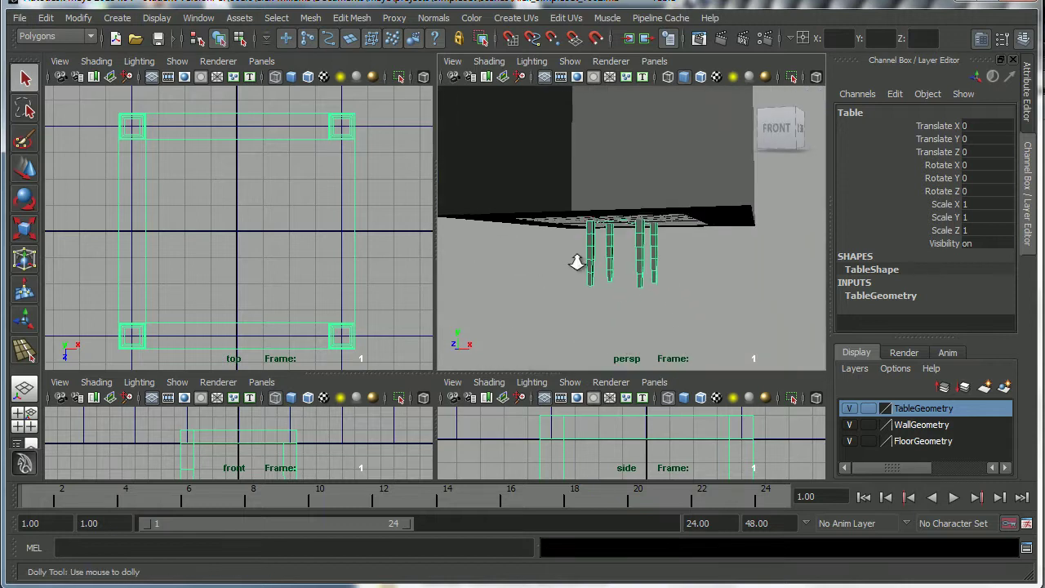
mouse_move(686, 321)
alt+mouse_down()
mouse_move(689, 281)
mouse_move(694, 302)
alt+mouse_up()
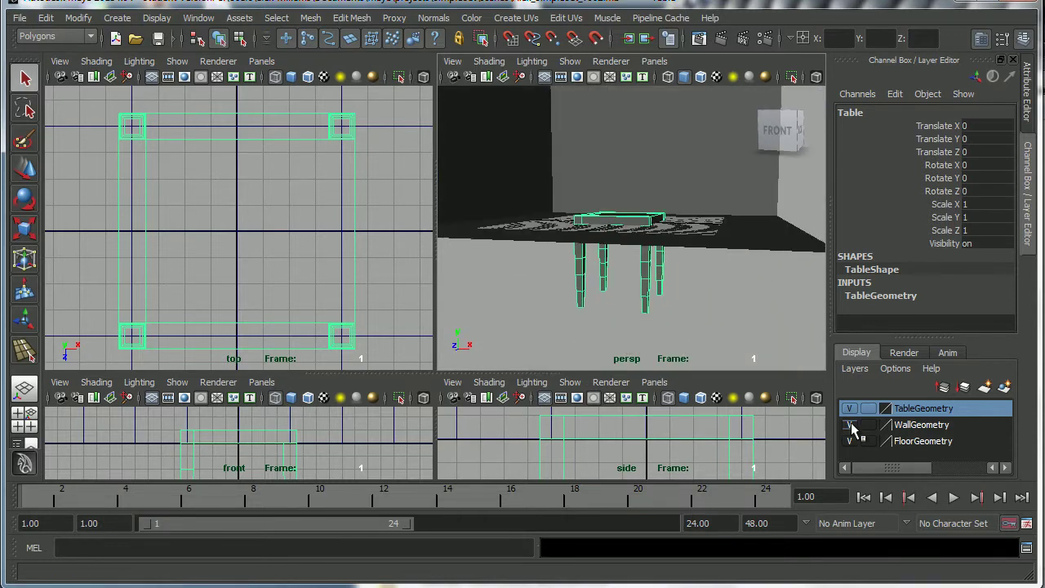
- Hide the WallGeometry and FloorGeometry layers so only the table shows
click(849, 424)
click(849, 441)
alt+right_drag(705, 359, 611, 272)
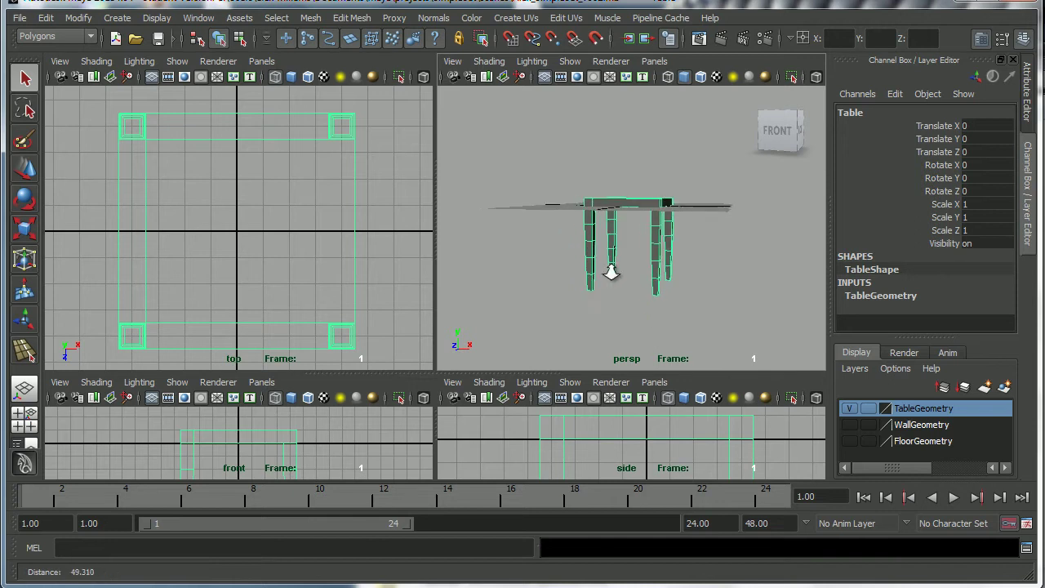
alt+drag(611, 272, 634, 292)
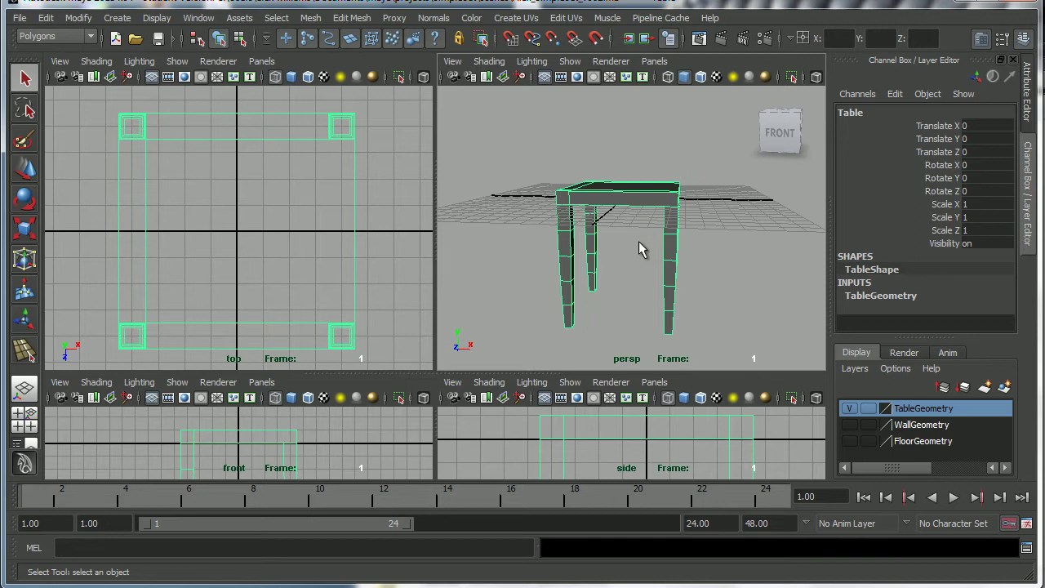
key(w)
mouse_move(638, 219)
alt+mouse_down()
mouse_move(626, 235)
mouse_move(637, 205)
mouse_move(626, 233)
alt+mouse_up()
alt+right_drag(626, 234, 649, 247)
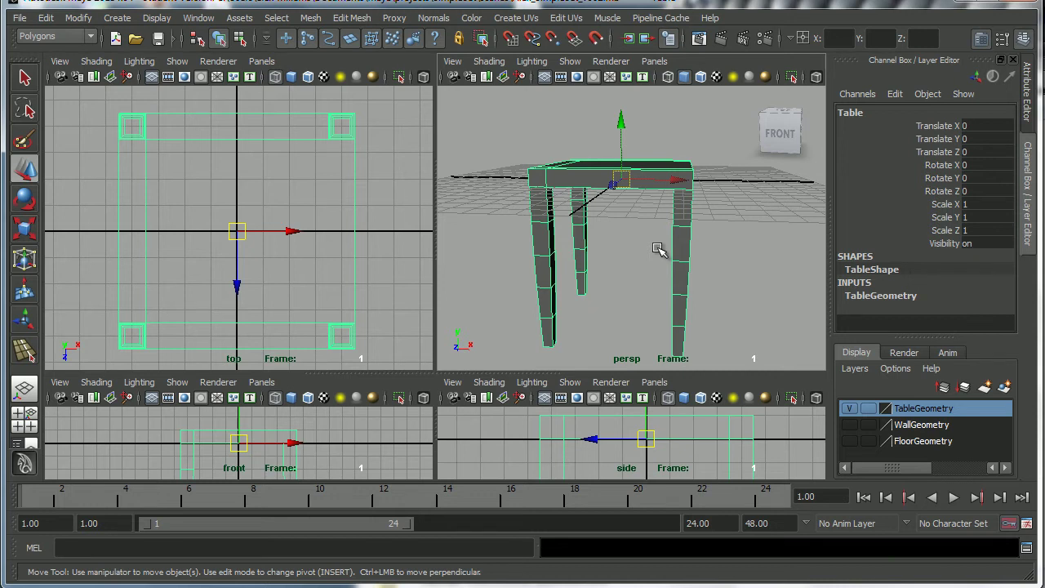
- Lower the table's pivot to the base of its legs, at Y -10
key(Insert)
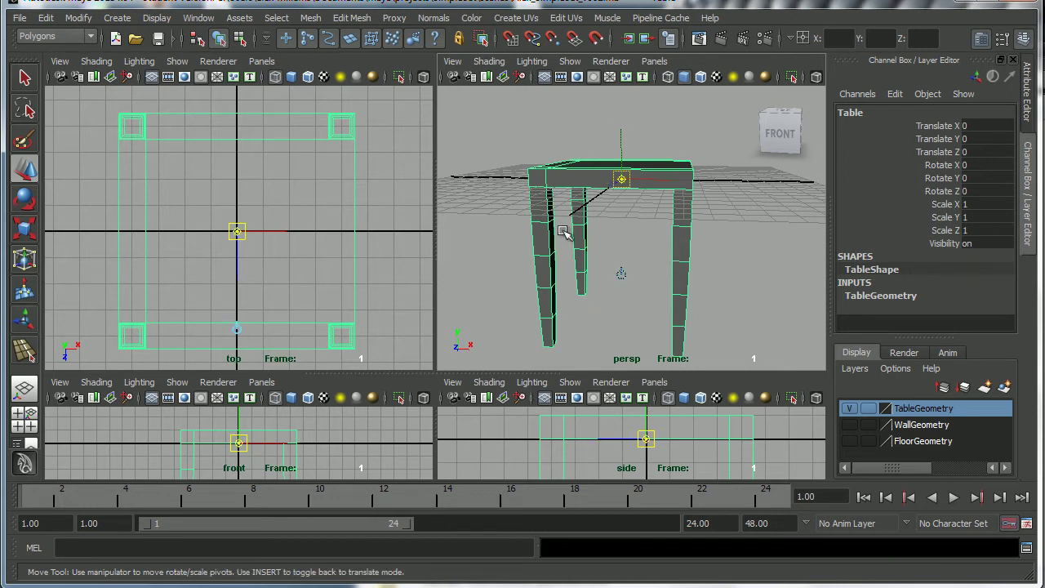
drag(622, 145, 628, 329)
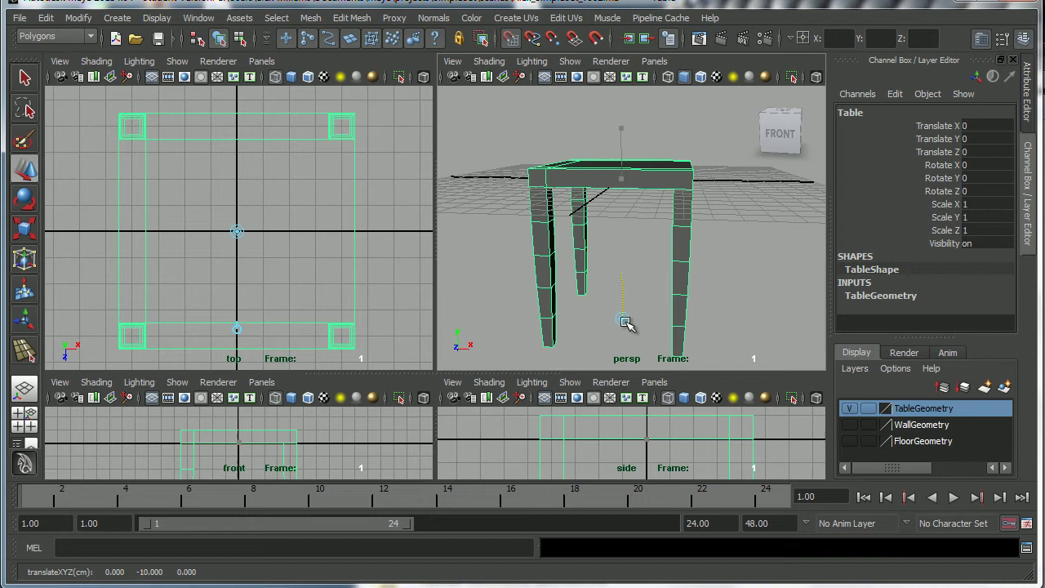
key(Insert)
- Change the top viewport to the side orthographic view and frame the table
click(261, 62)
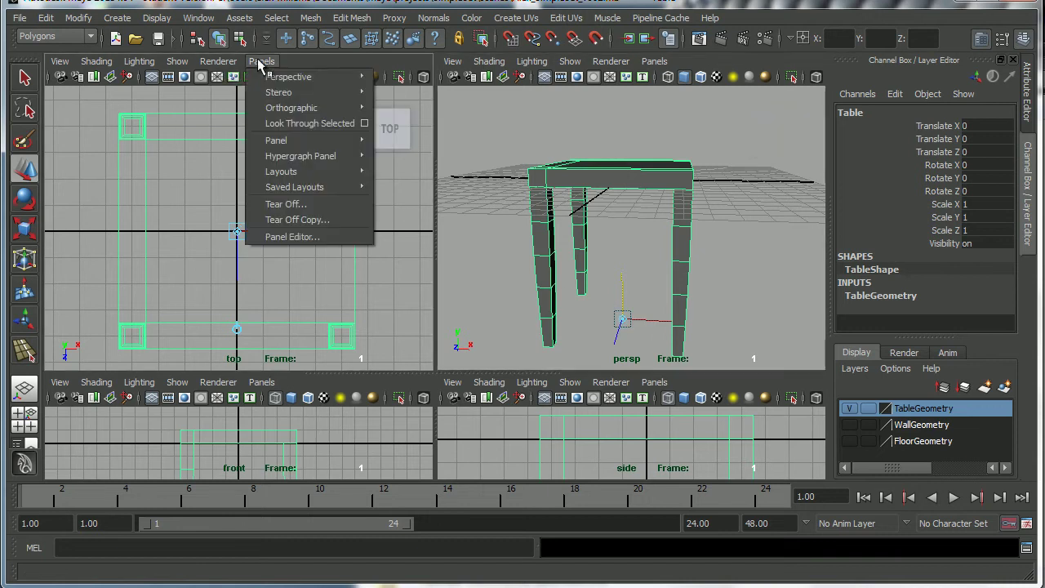
mouse_move(298, 110)
click(401, 124)
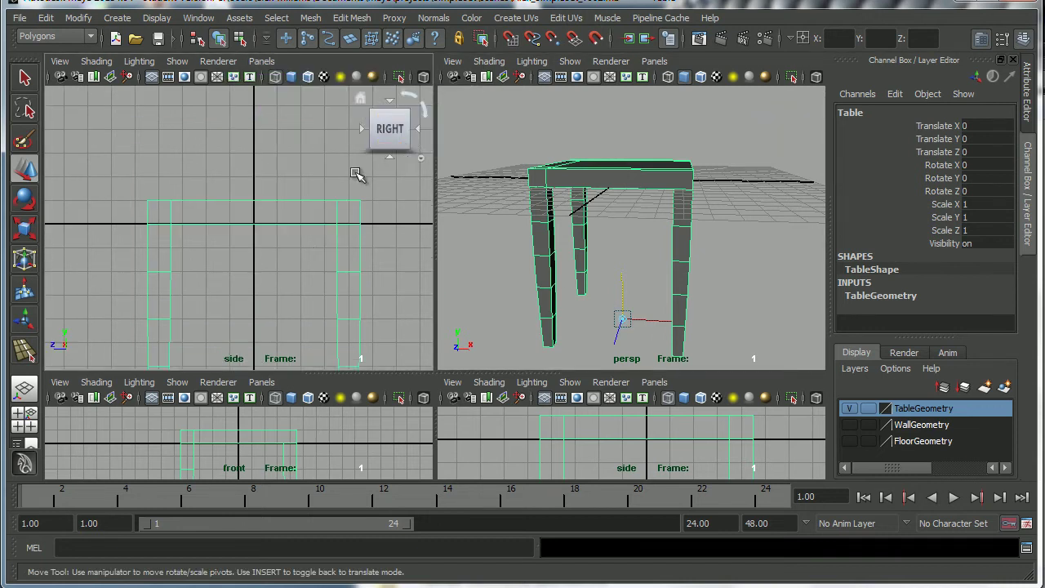
alt+middle_drag(294, 303, 287, 264)
alt+right_drag(286, 264, 344, 253)
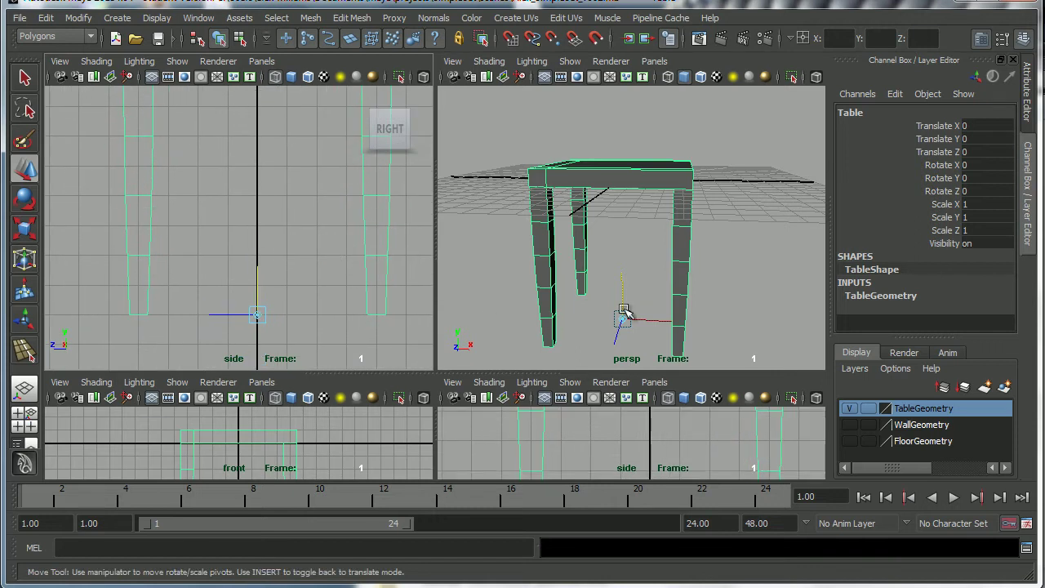
alt+drag(624, 314, 599, 306)
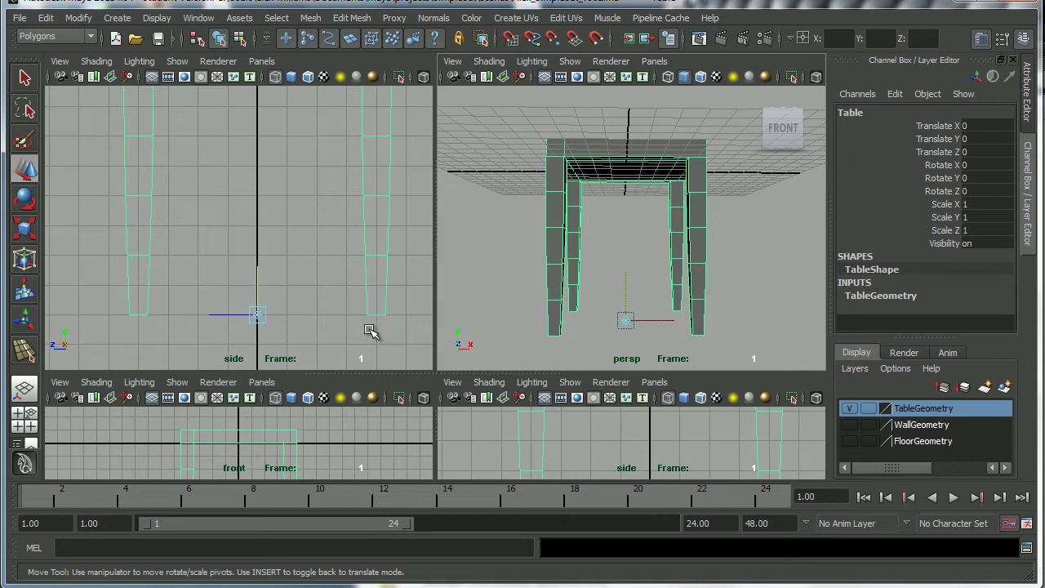
- Try a trial move and rotation on the table, undoing both
key(Insert)
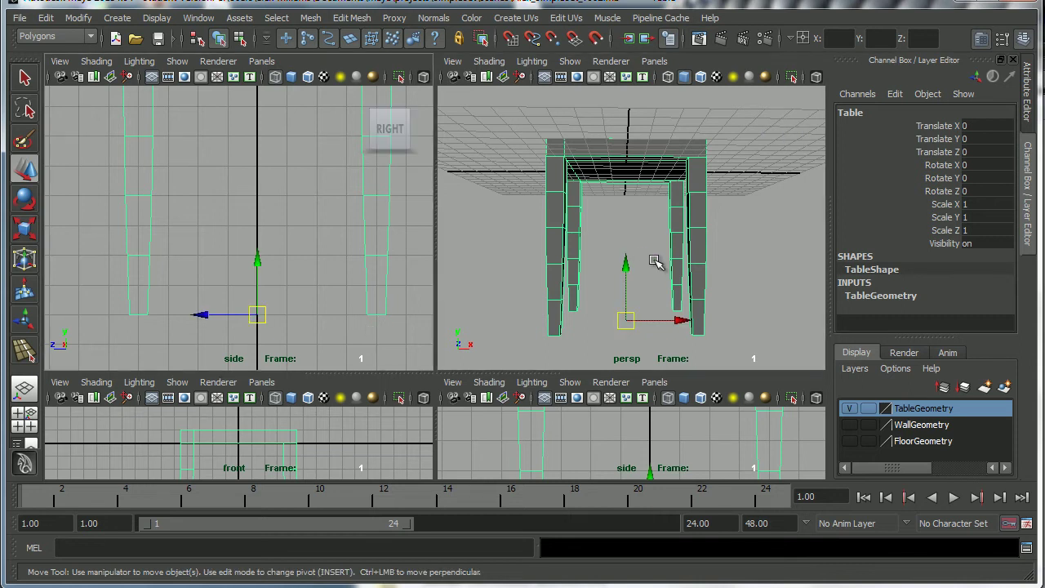
drag(626, 263, 634, 323)
key(ctrl+z)
key(e)
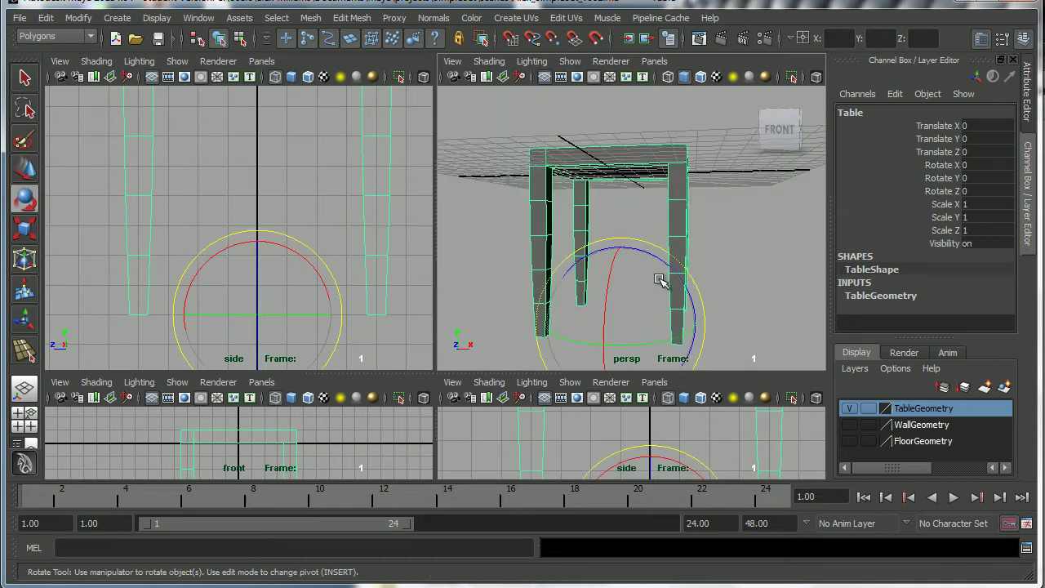
mouse_move(661, 280)
mouse_down()
mouse_move(661, 261)
mouse_move(663, 278)
mouse_up()
key(ctrl+z)
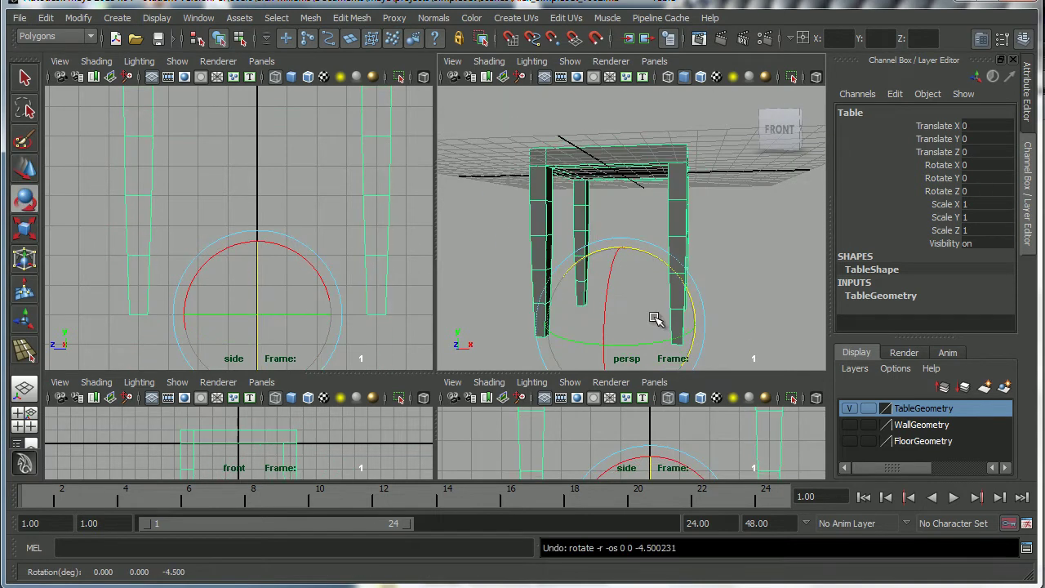
alt+drag(655, 319, 634, 301)
- With grid snapping, raise the table to Translate Y 10 so its legs meet the grid
key(w)
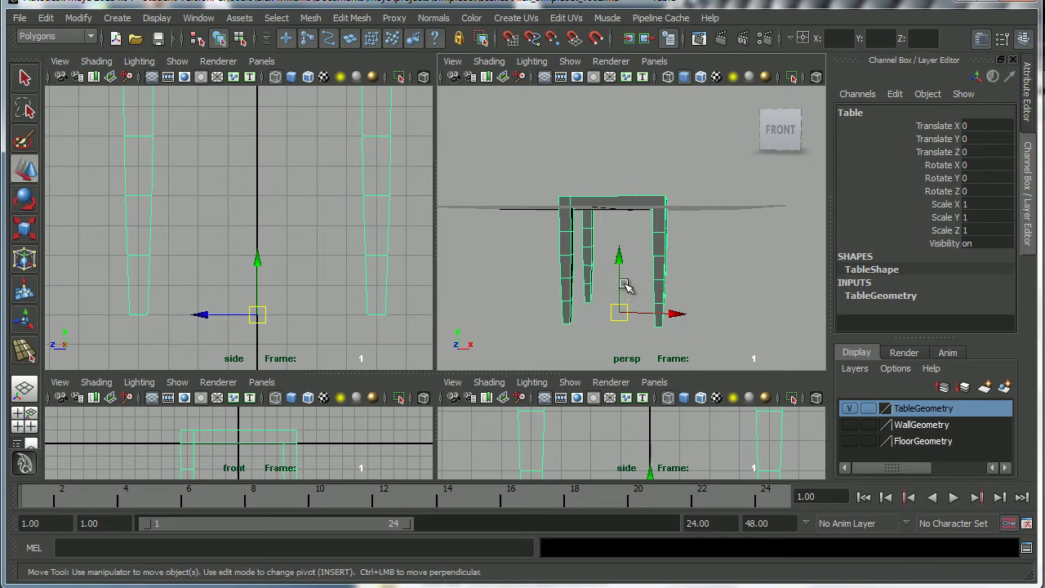
key(Insert)
key(x)
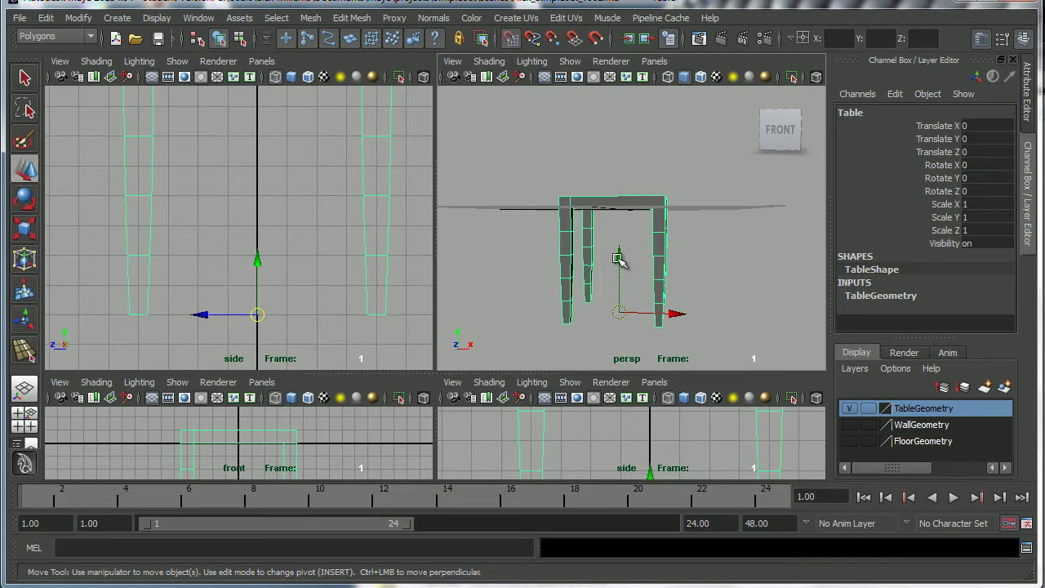
drag(619, 258, 665, 363)
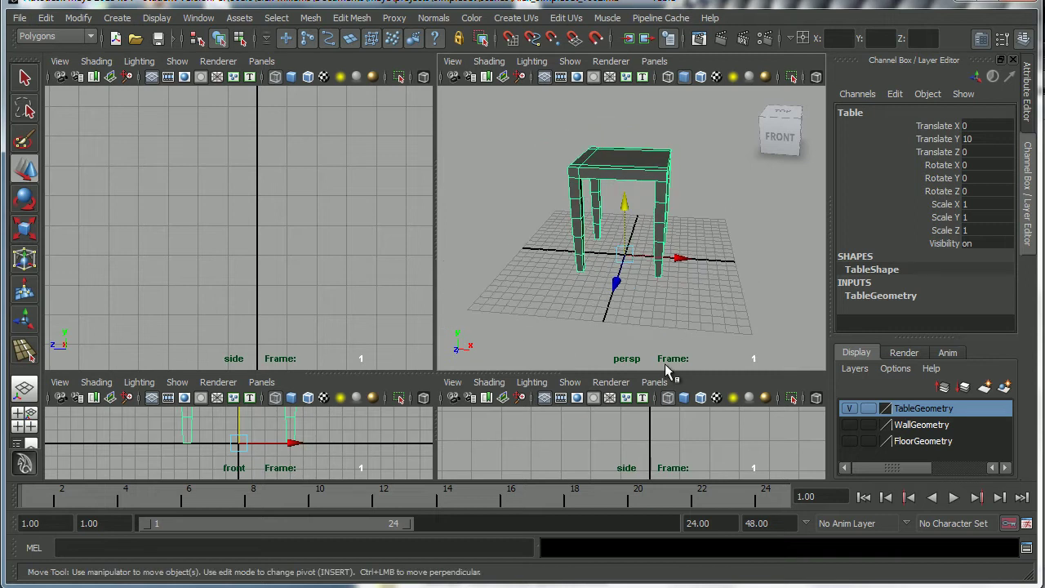
click(849, 427)
click(849, 441)
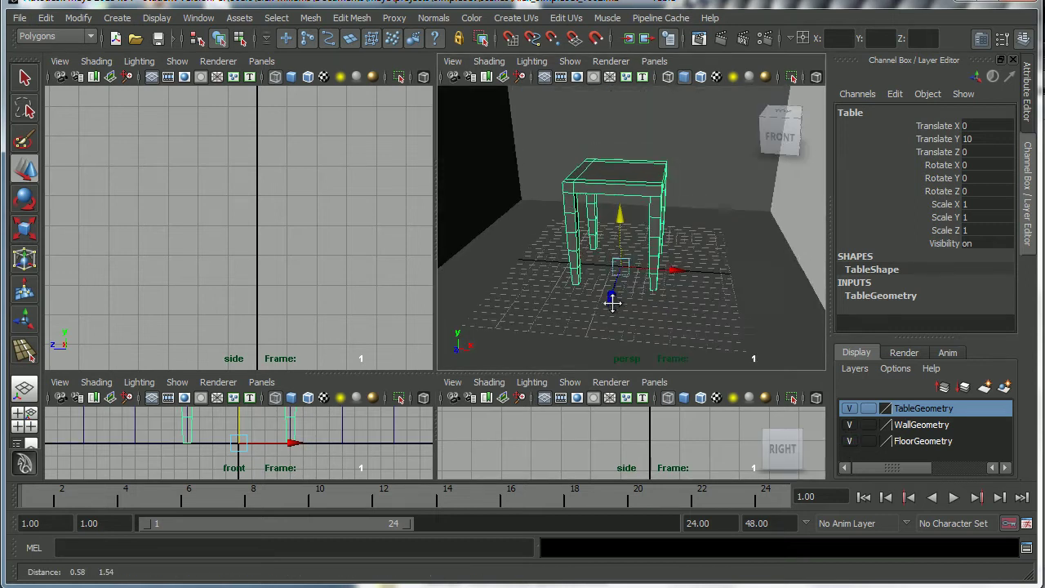
alt+drag(512, 313, 561, 290)
alt+right_drag(561, 290, 618, 296)
mouse_move(618, 297)
alt+mouse_down()
mouse_move(665, 299)
mouse_move(625, 306)
alt+mouse_up()
alt+right_drag(626, 306, 607, 318)
alt+drag(607, 319, 589, 332)
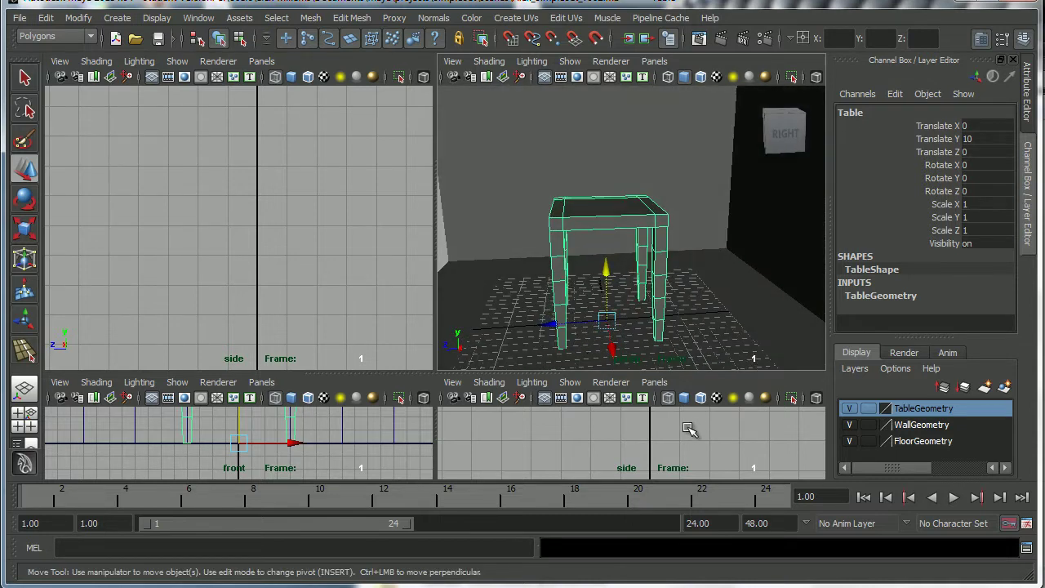
alt+drag(604, 315, 652, 304)
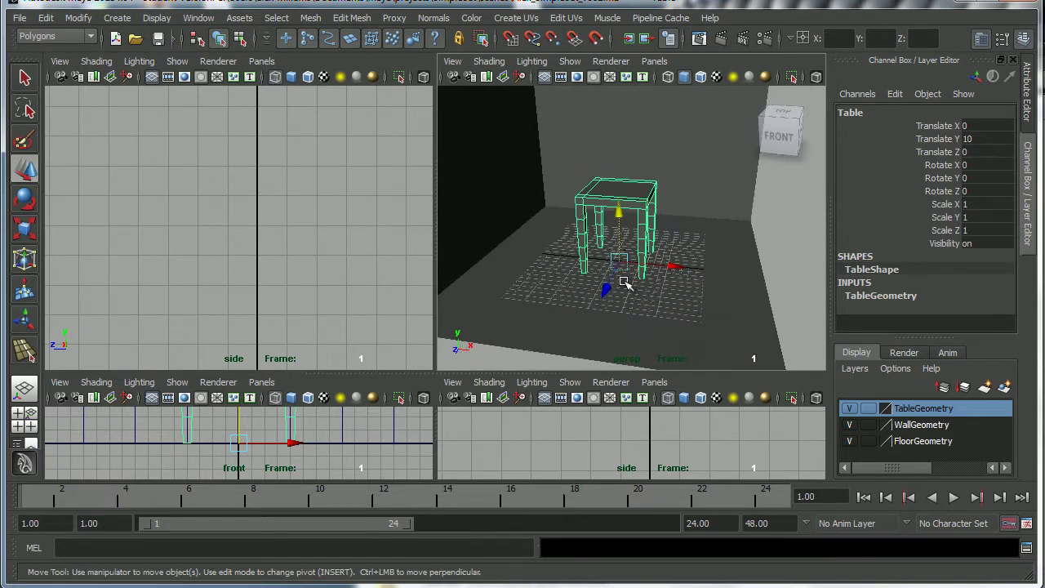
alt+right_drag(657, 314, 681, 308)
alt+drag(680, 308, 653, 268)
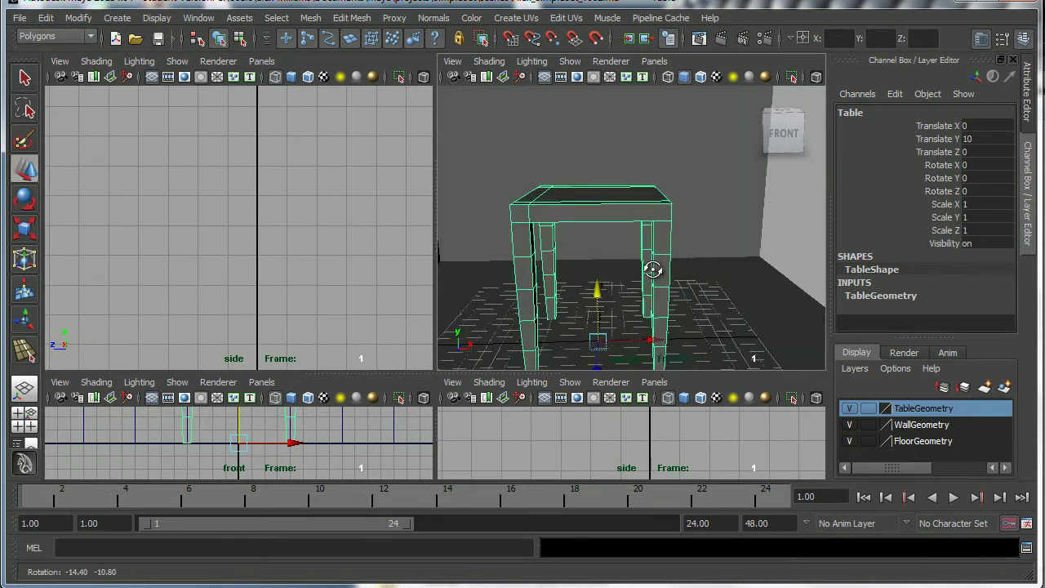
- Hide the WallGeometry and FloorGeometry layers again
click(849, 425)
click(849, 441)
mouse_move(678, 287)
alt+mouse_down()
mouse_move(688, 280)
mouse_move(649, 272)
mouse_move(657, 288)
alt+mouse_up()
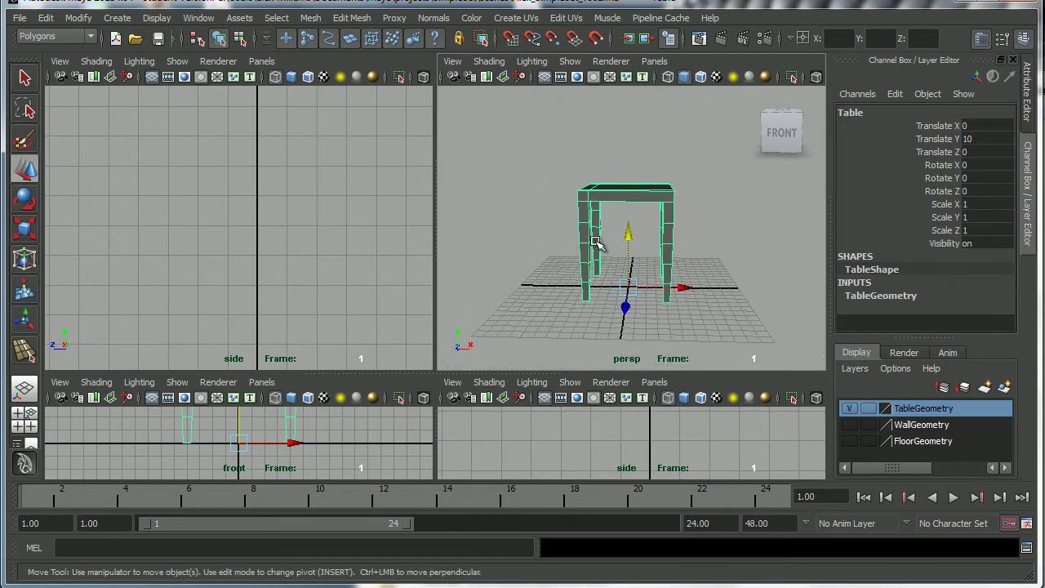
- In vertex mode, select the right leg's vertices and snap them outward along X
right_drag(589, 241, 526, 240)
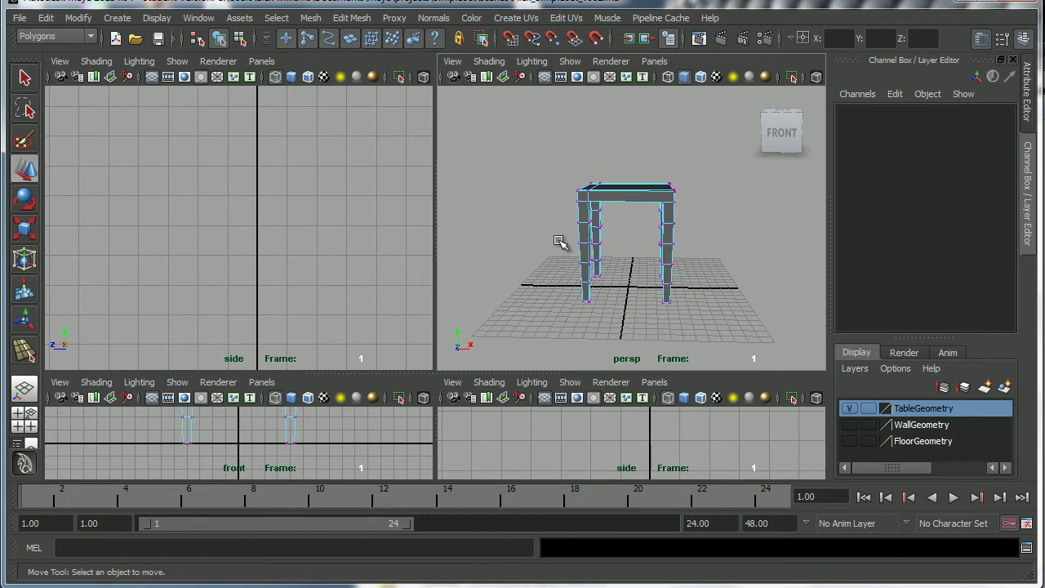
alt+drag(562, 241, 618, 264)
drag(645, 161, 618, 297)
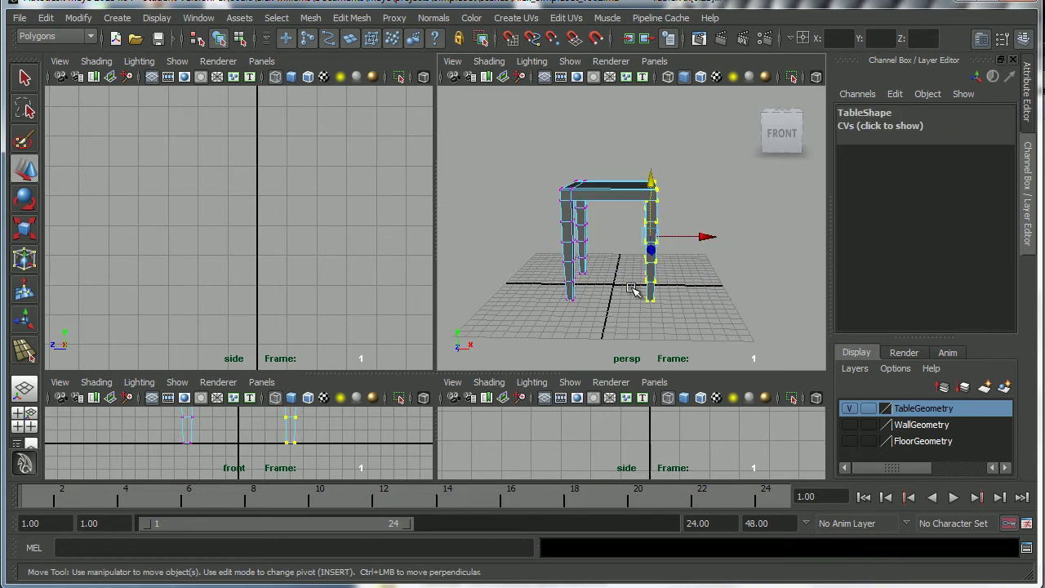
key(x)
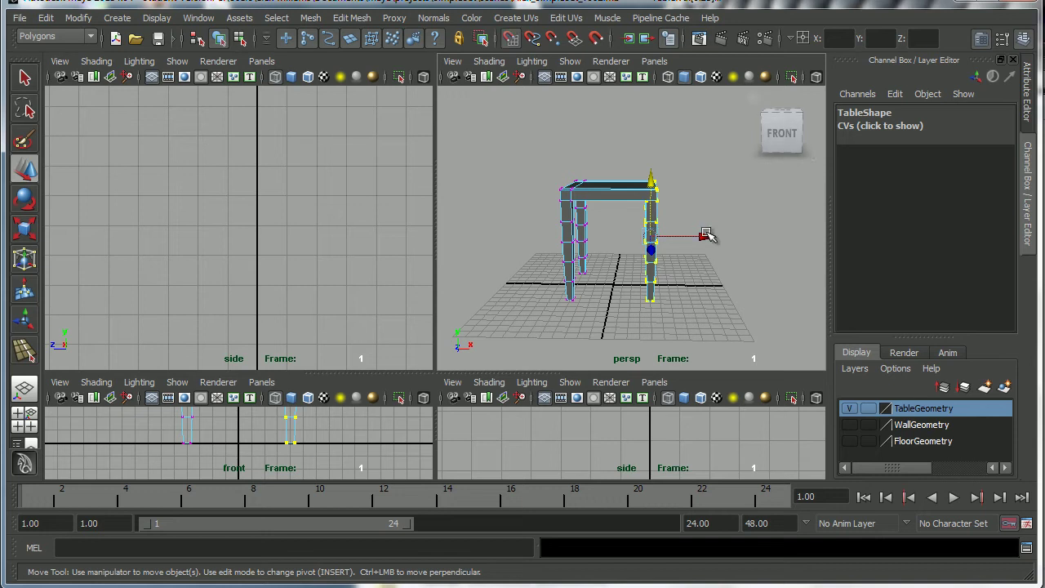
drag(707, 235, 677, 239)
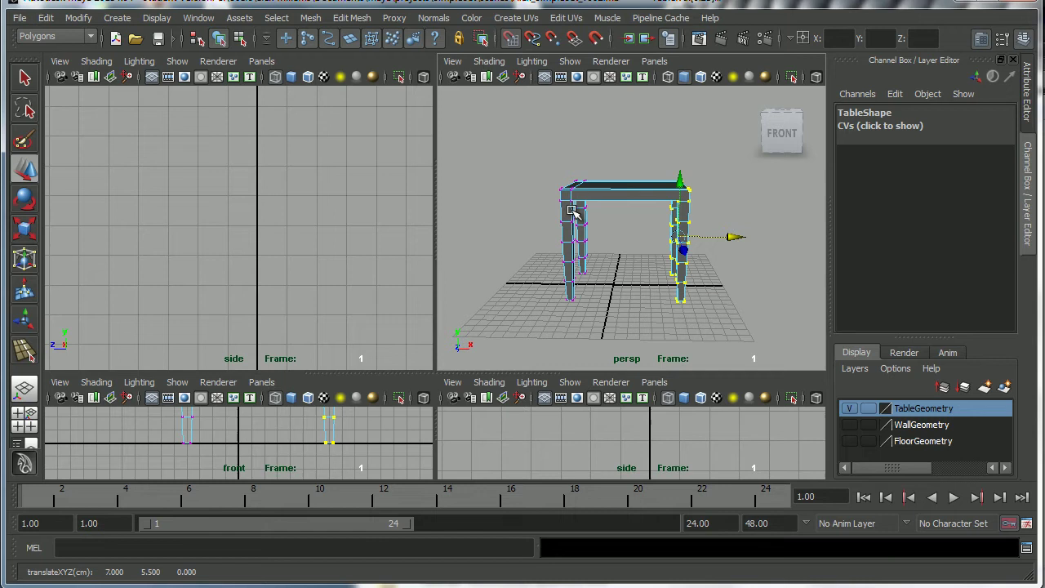
drag(531, 160, 609, 314)
- Select the left leg's vertices and push them further out to the left
drag(584, 238, 553, 236)
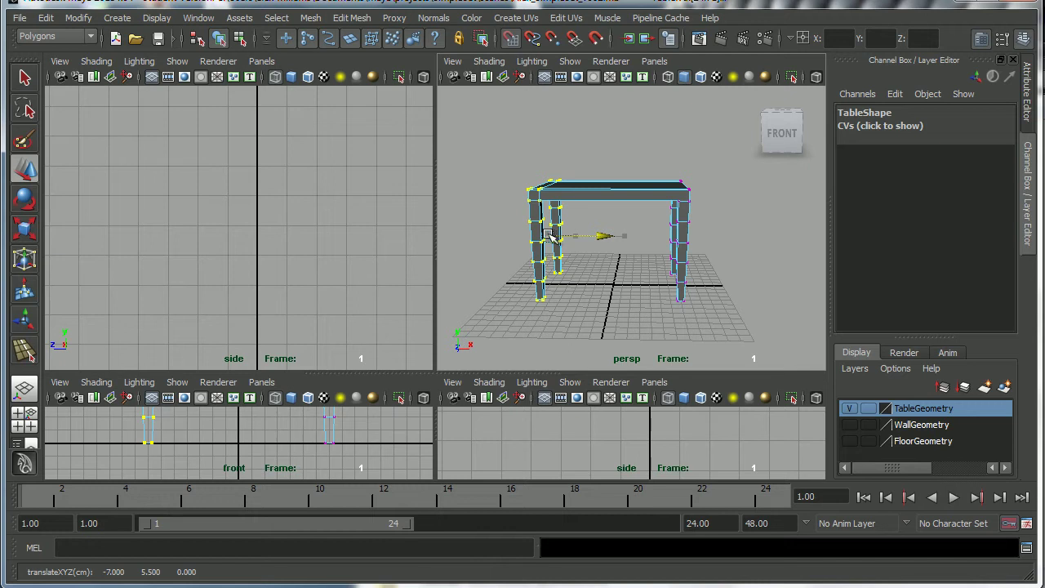
drag(551, 237, 549, 239)
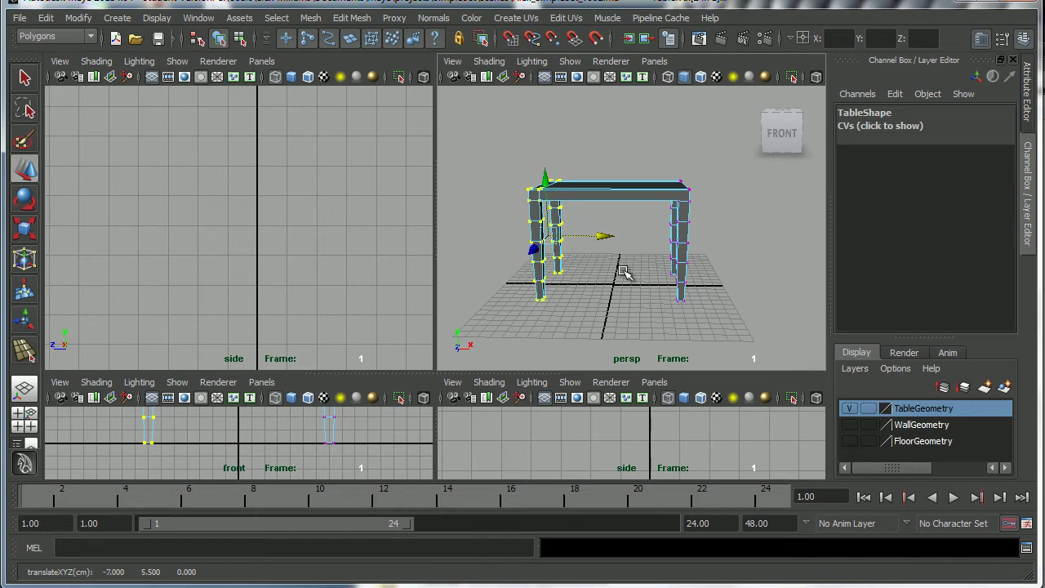
alt+drag(623, 270, 627, 244)
- Clear the vertex selection and return to selecting the whole table
click(665, 139)
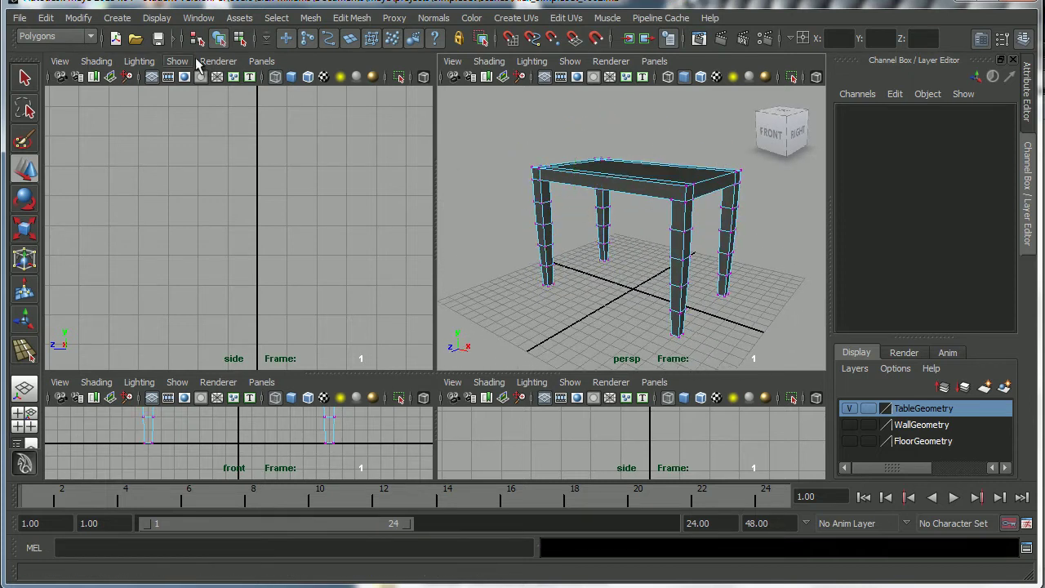
click(236, 40)
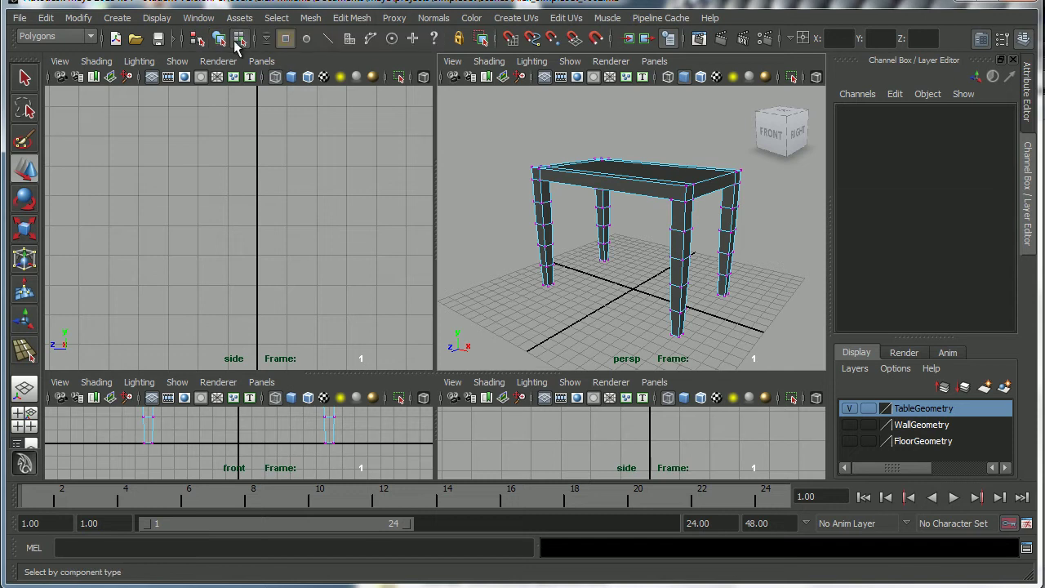
click(219, 39)
alt+drag(579, 264, 624, 277)
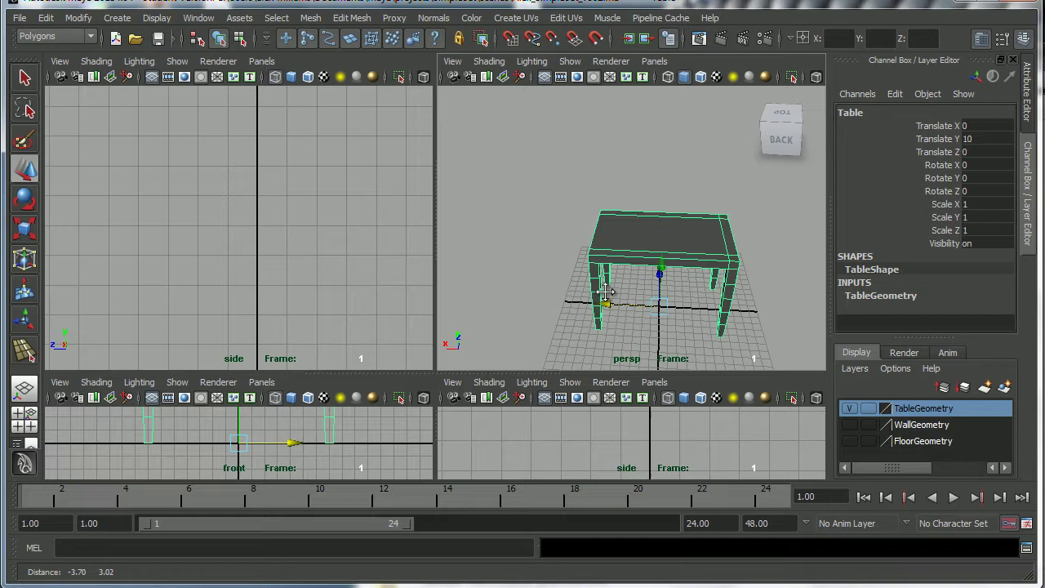
alt+right_drag(625, 277, 690, 320)
alt+drag(690, 321, 611, 275)
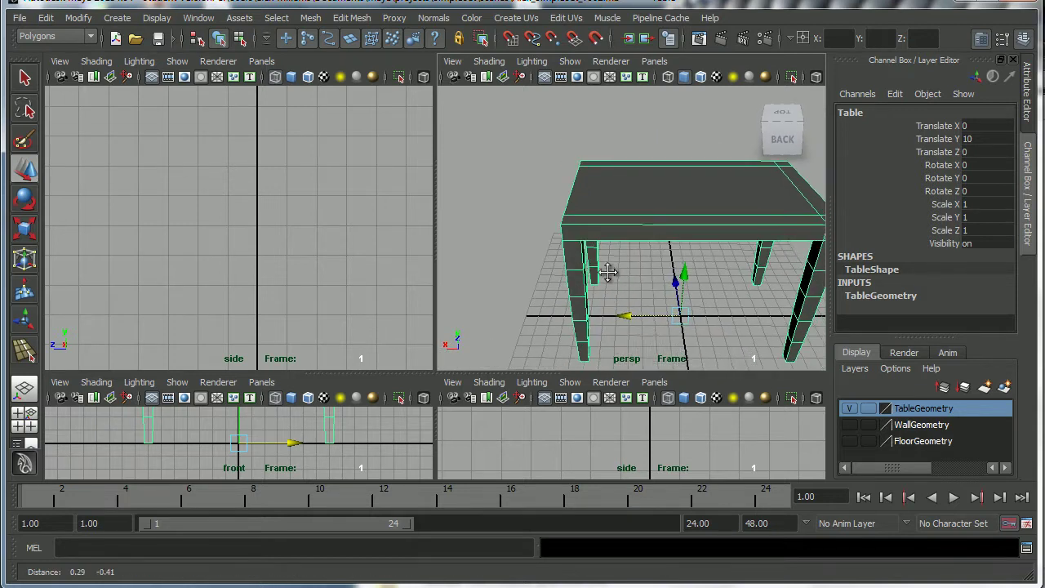
alt+right_drag(612, 275, 668, 289)
alt+drag(668, 289, 662, 255)
scroll(660, 260, up, 3)
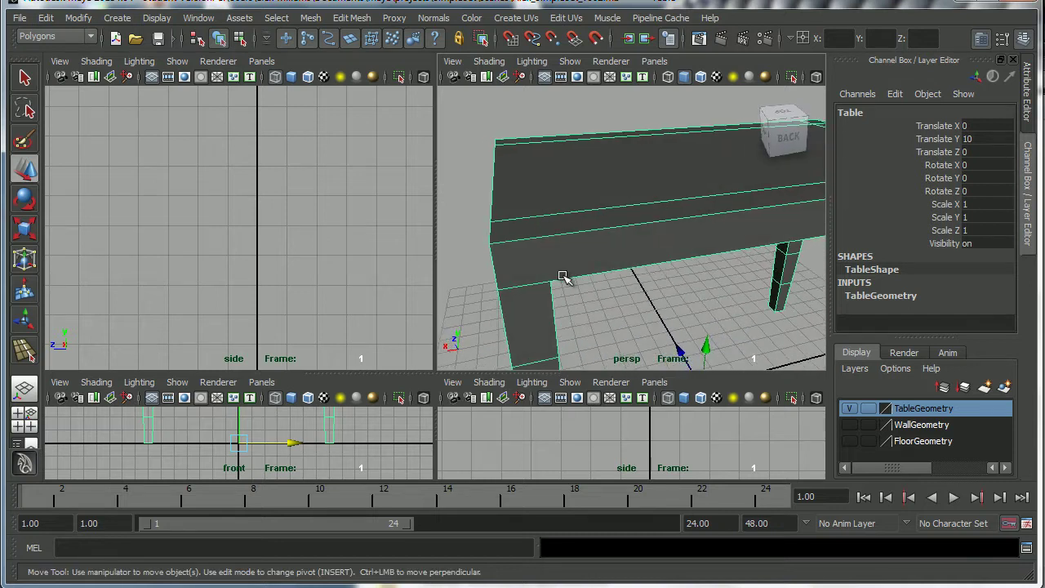
alt+drag(585, 263, 605, 257)
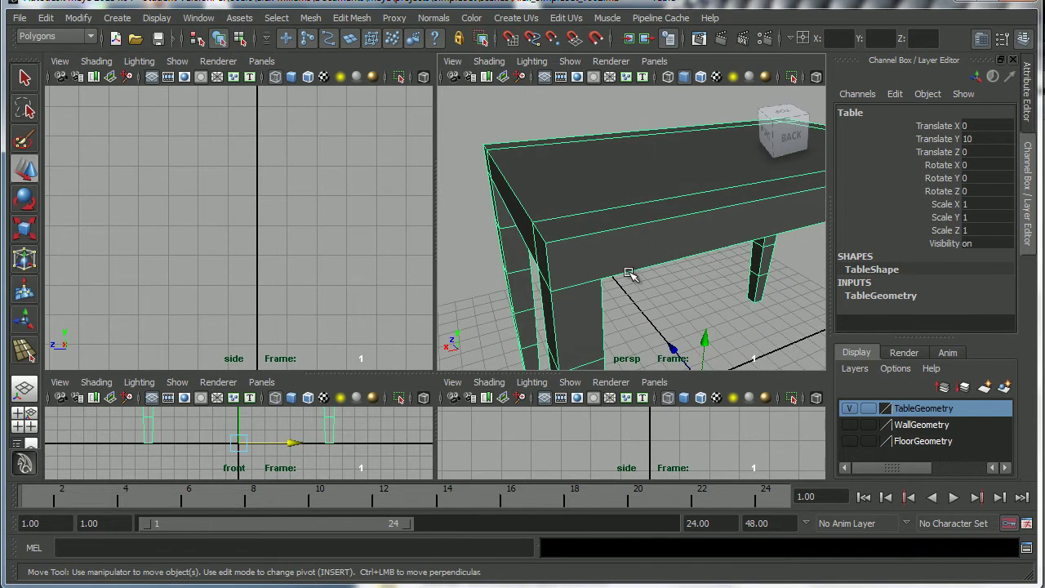
alt+drag(621, 267, 629, 304)
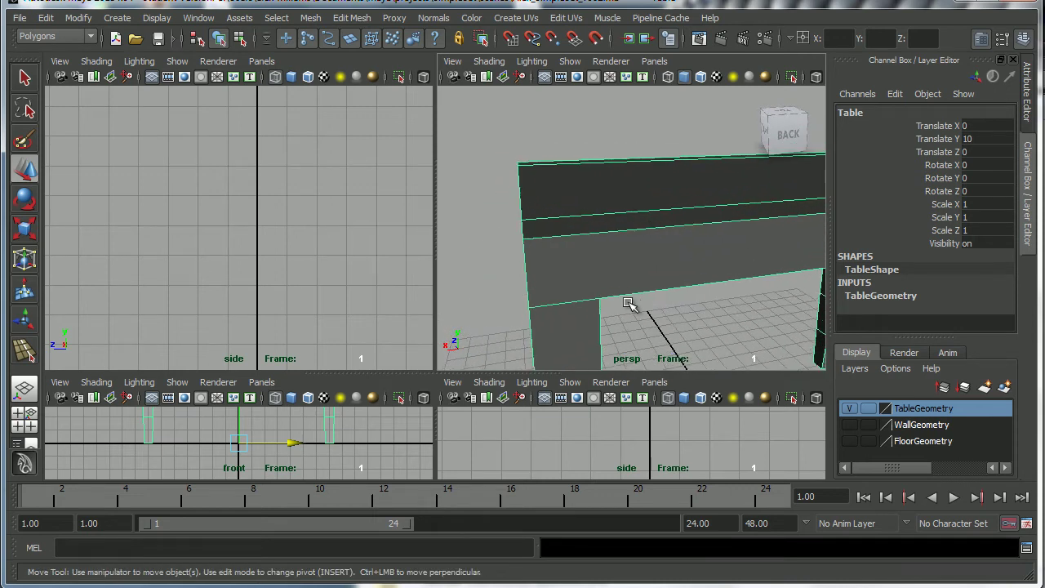
- Start the Insert Edge Loop Tool and zoom in on the tabletop corner
click(367, 19)
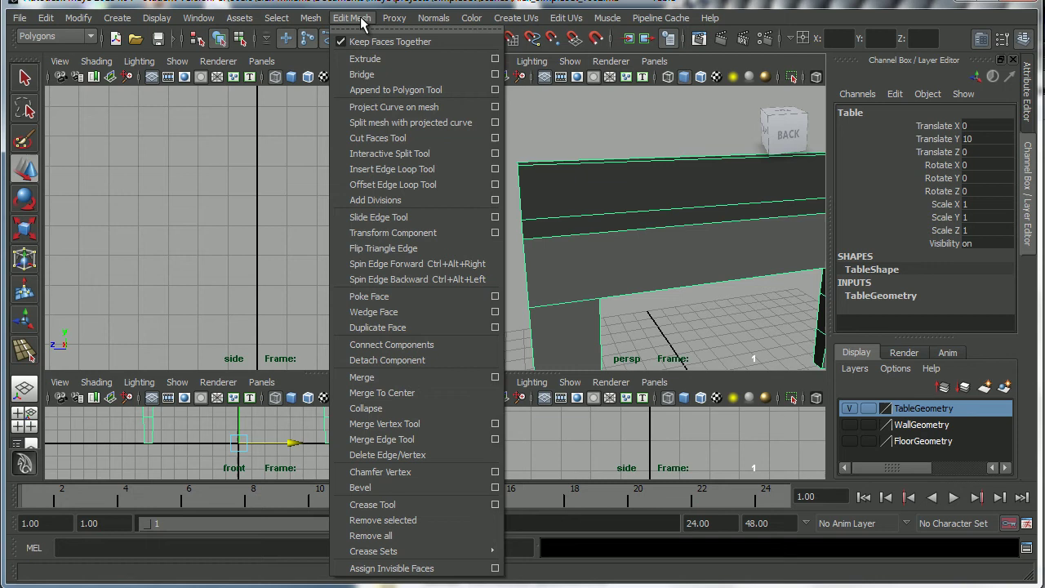
click(404, 170)
alt+drag(511, 245, 852, 252)
scroll(580, 264, up, 5)
mouse_move(581, 264)
alt+middle_down()
mouse_move(584, 248)
mouse_move(567, 261)
alt+middle_up()
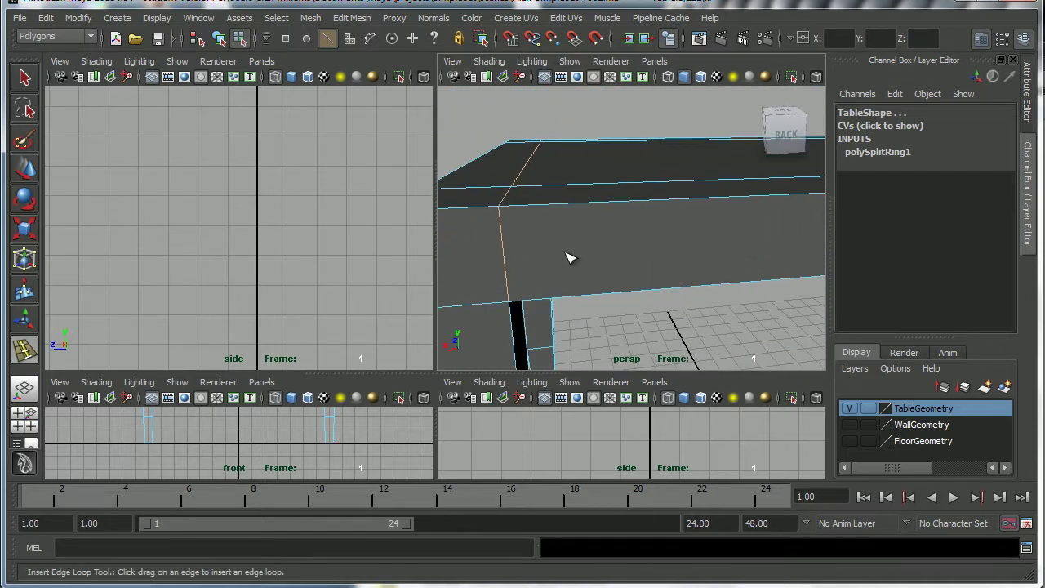
right_drag(557, 258, 492, 256)
alt+drag(535, 261, 600, 255)
- In wireframe, insert an edge loop across the tabletop near the corner, undoing the extra loop
key(4)
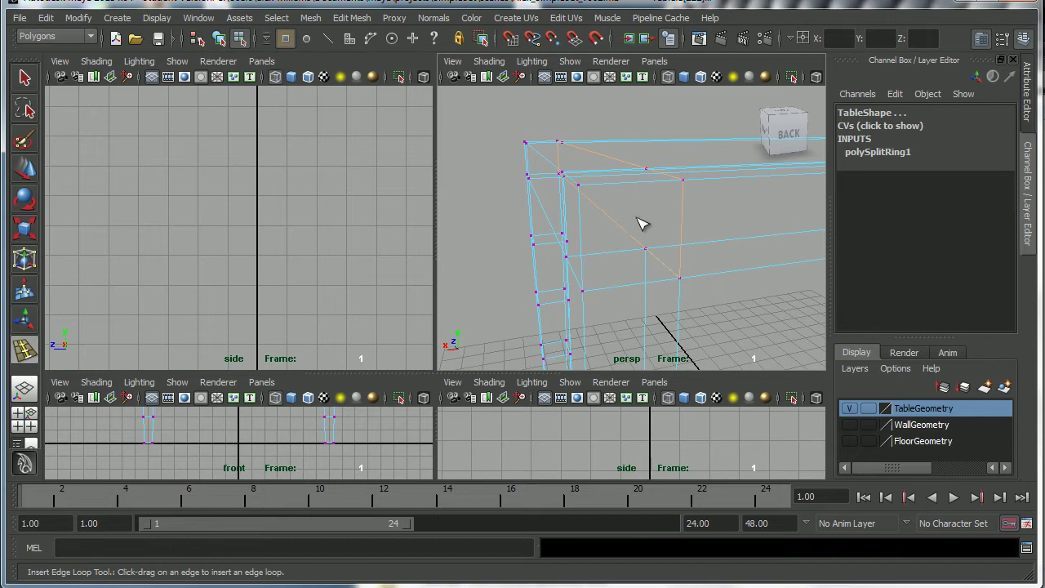
alt+drag(642, 225, 608, 252)
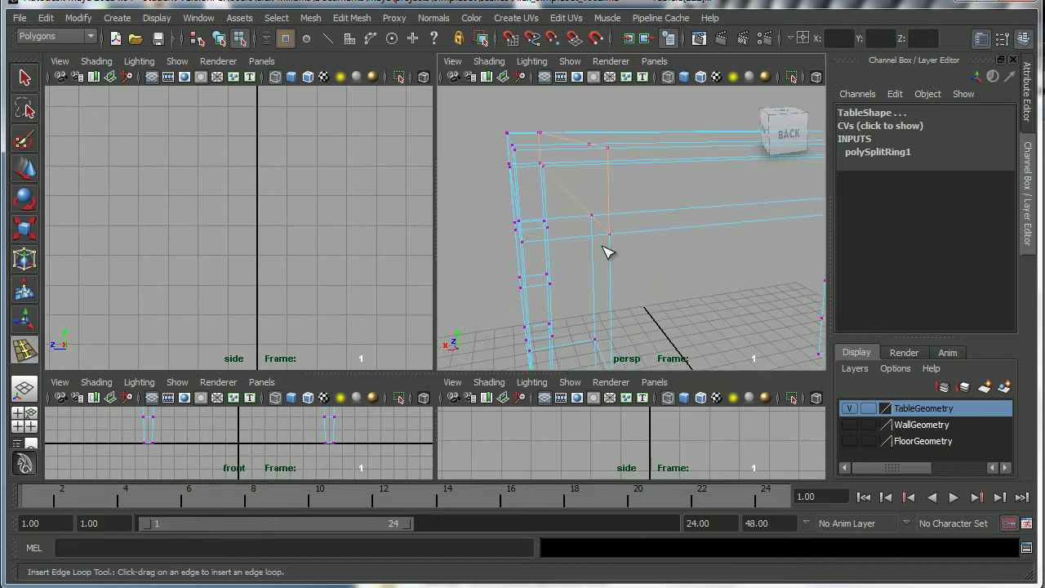
click(625, 258)
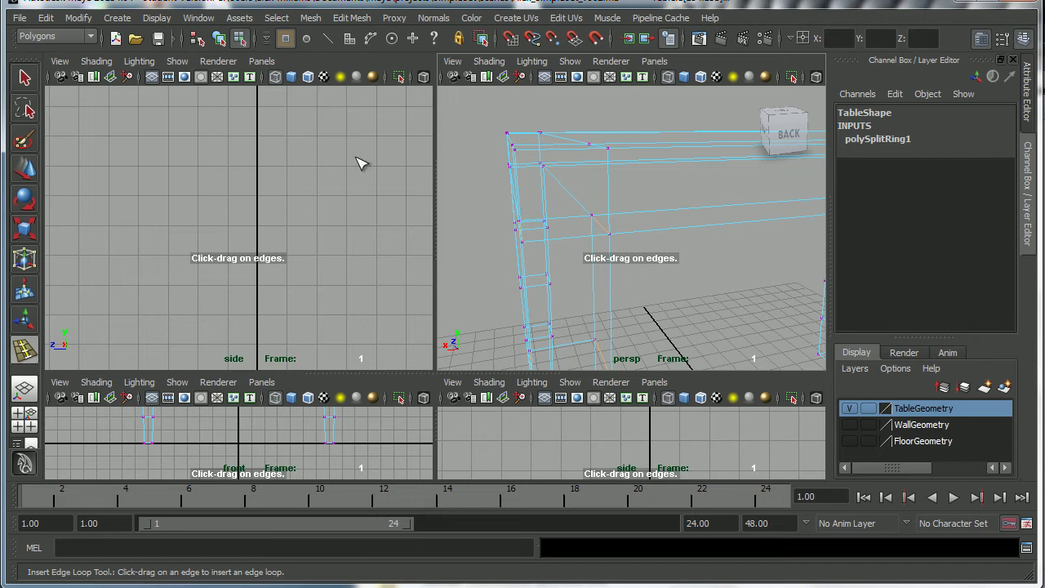
key(ctrl+z)
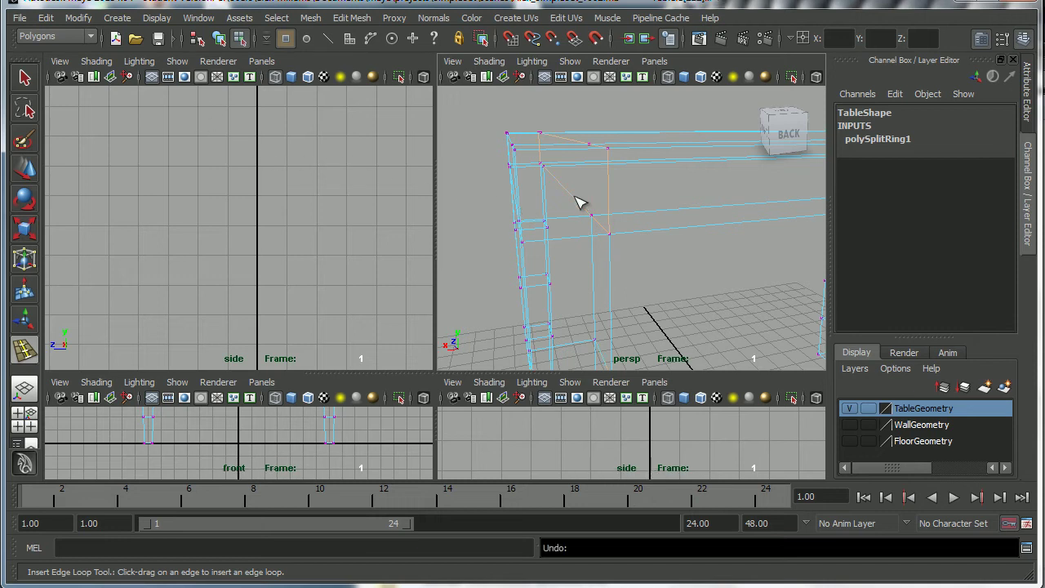
- Select a new loop vertex near the corner and raise it in Y
click(24, 81)
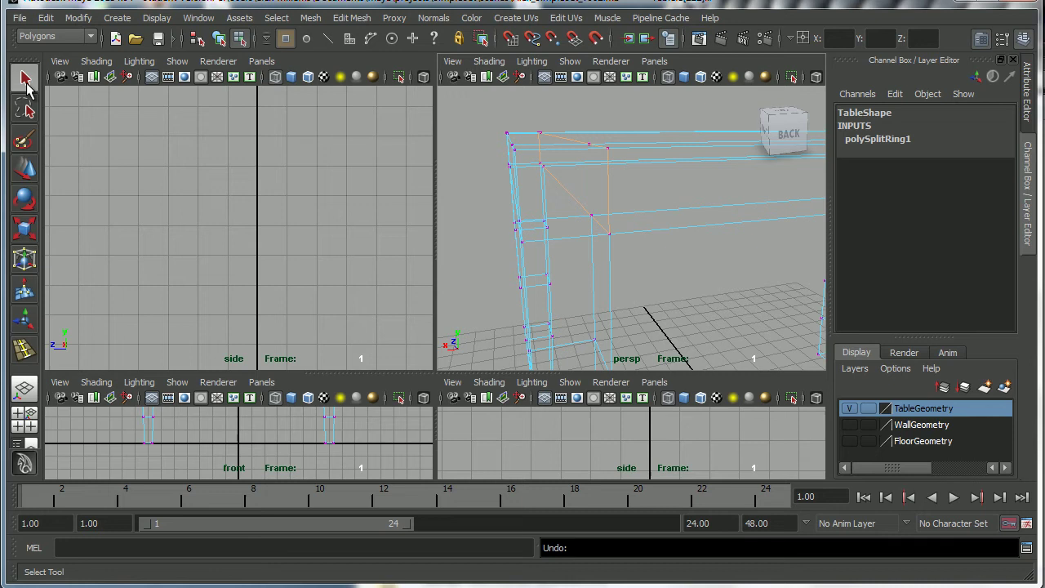
alt+drag(548, 234, 591, 258)
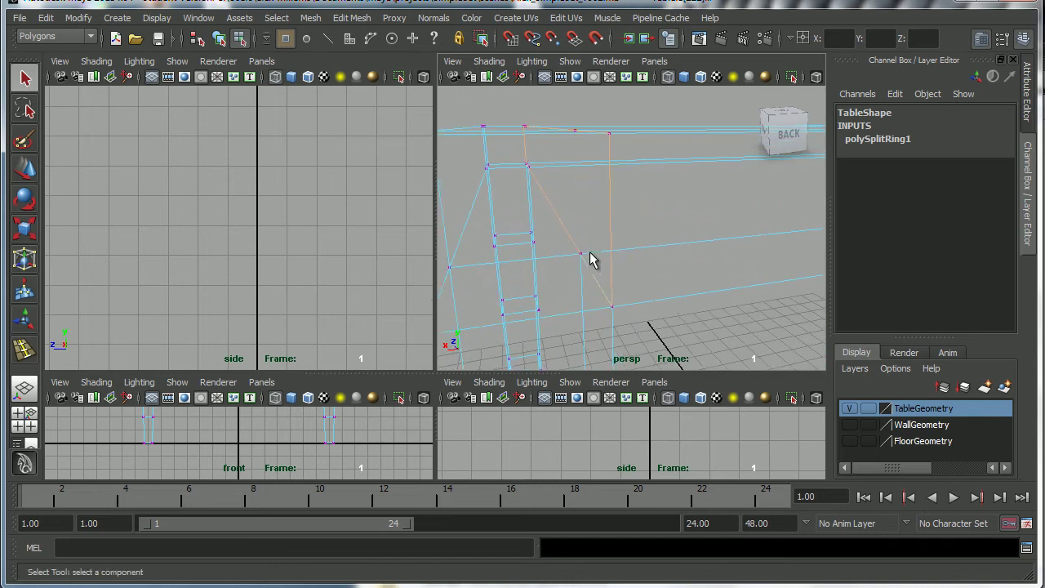
click(612, 310)
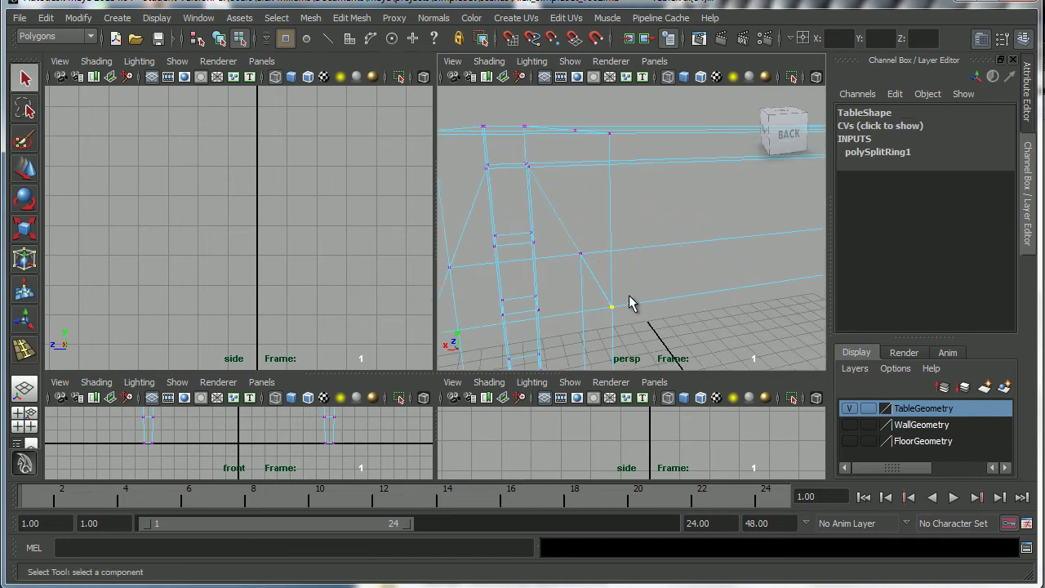
key(w)
drag(612, 263, 612, 235)
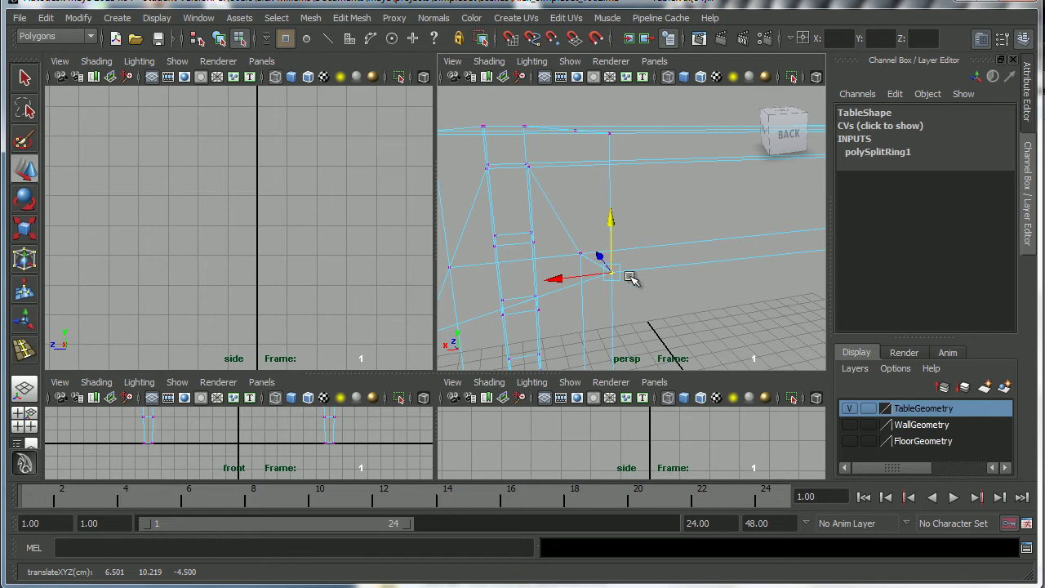
alt+drag(626, 299, 595, 233)
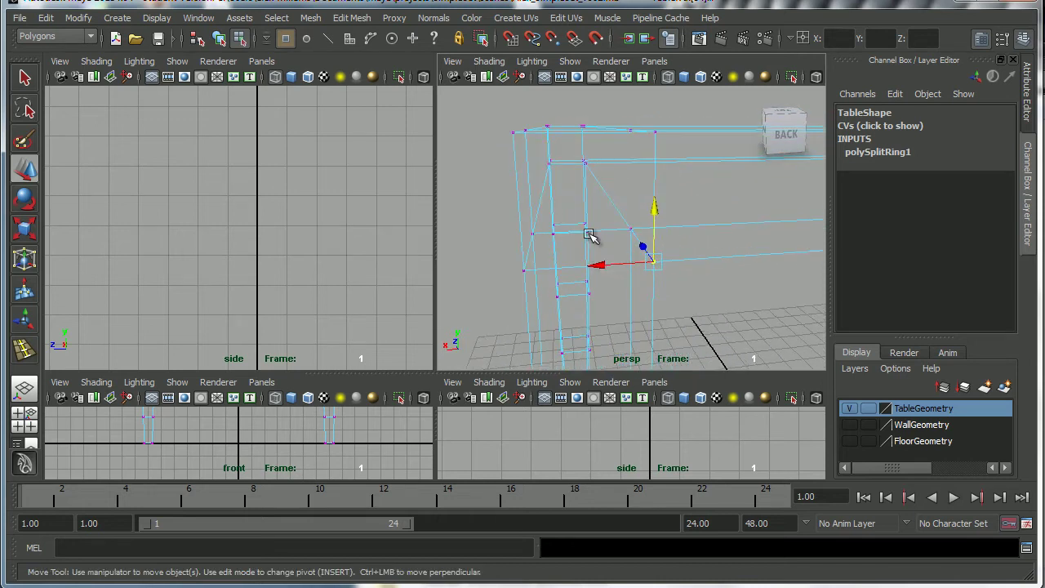
- Merge the selected corner vertices with Edit Mesh > Merge
click(348, 18)
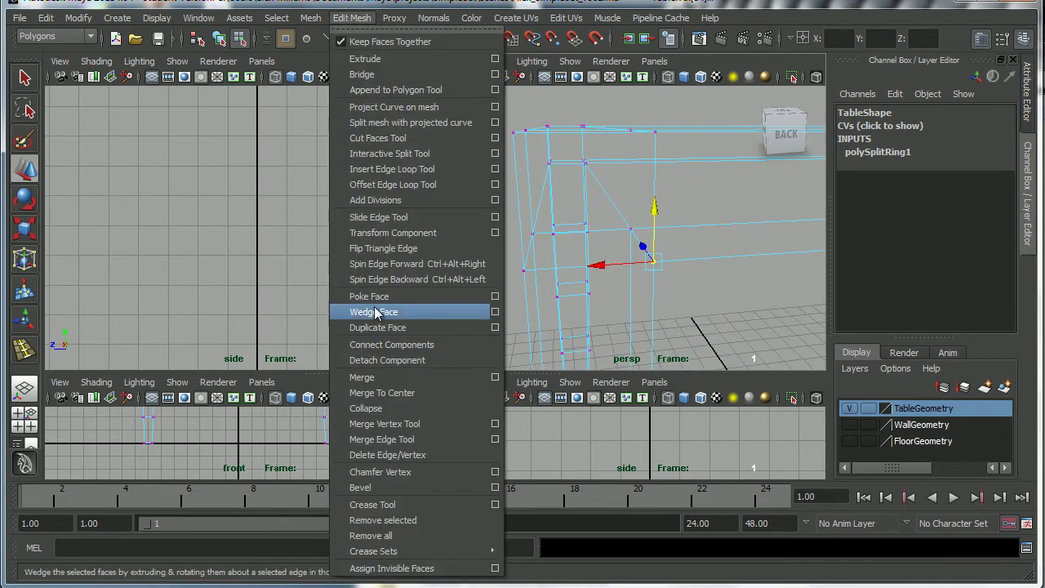
click(388, 377)
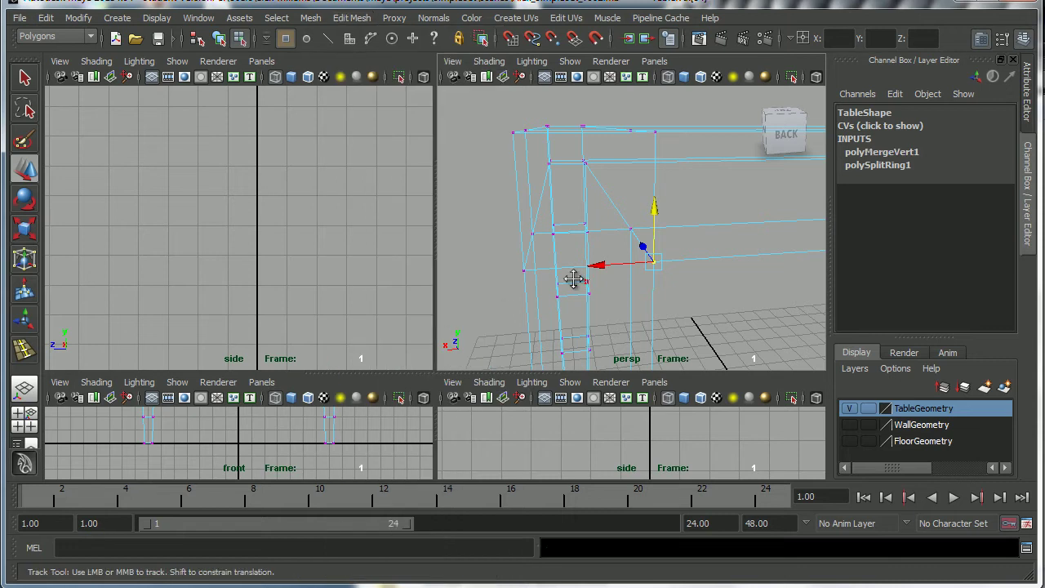
alt+drag(572, 278, 597, 285)
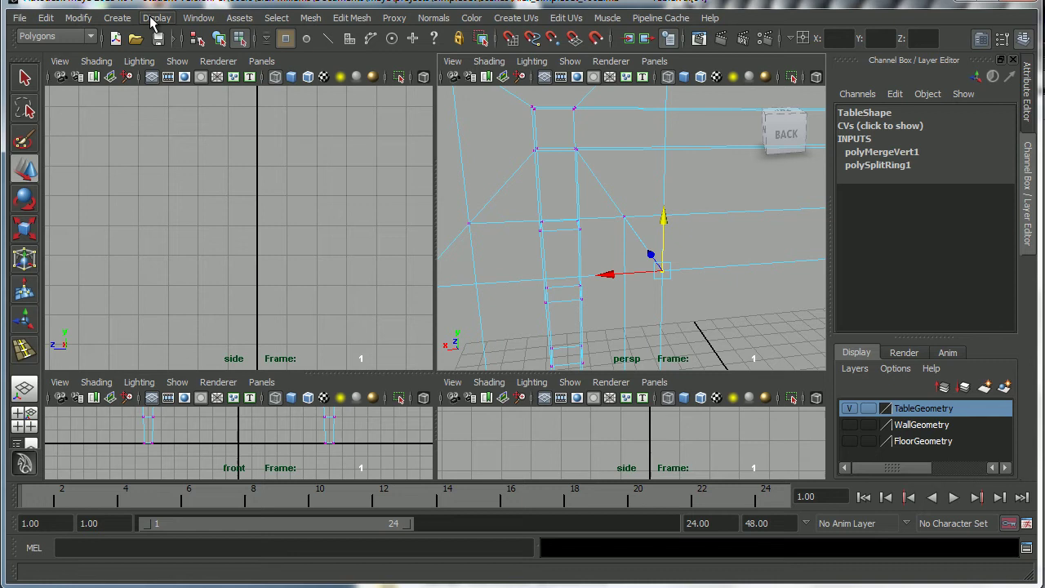
- Turn on the Poly Count heads-up display in every viewport
click(154, 18)
mouse_move(189, 91)
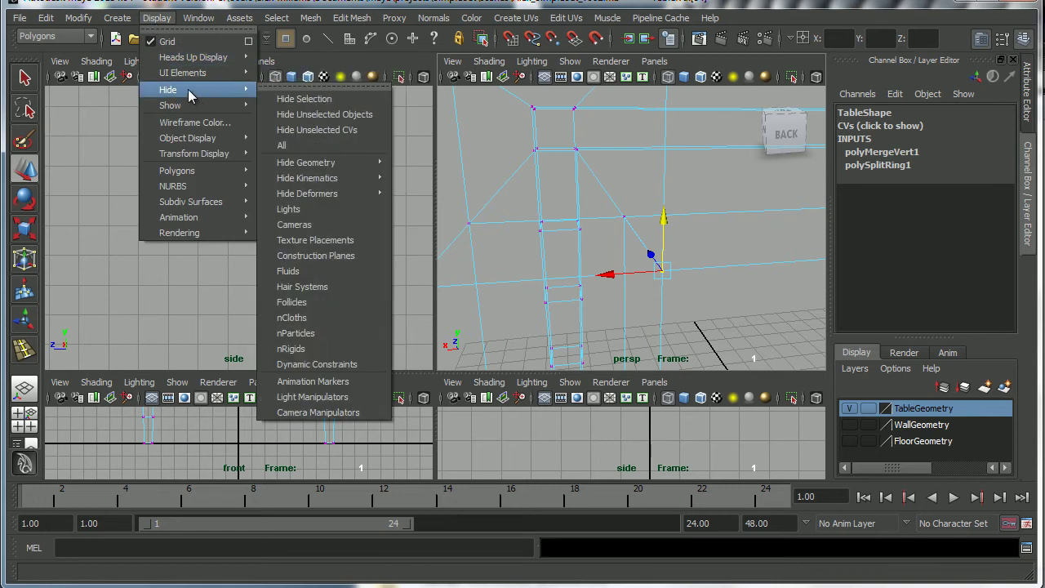
mouse_move(191, 72)
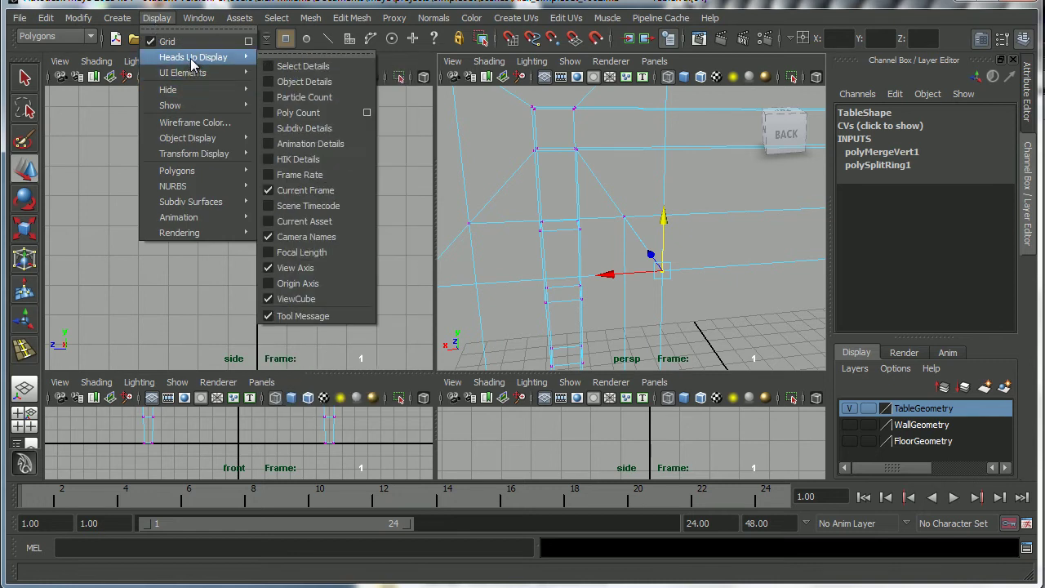
click(276, 114)
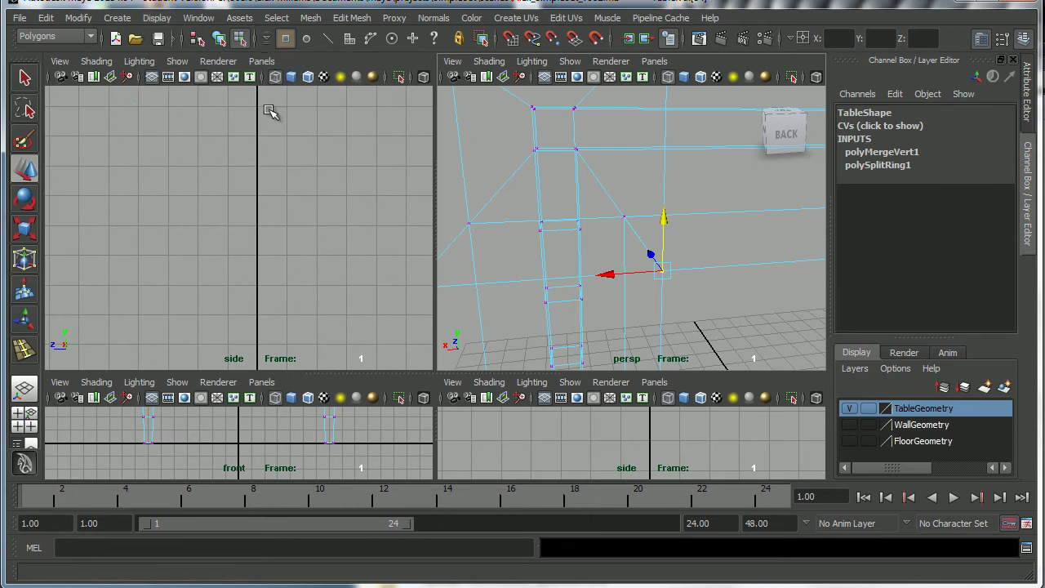
- Select the two overlapping vertices at the table frame's corner
mouse_move(541, 222)
alt+right_down()
mouse_move(562, 250)
mouse_move(547, 232)
alt+right_up()
alt+drag(547, 232, 626, 236)
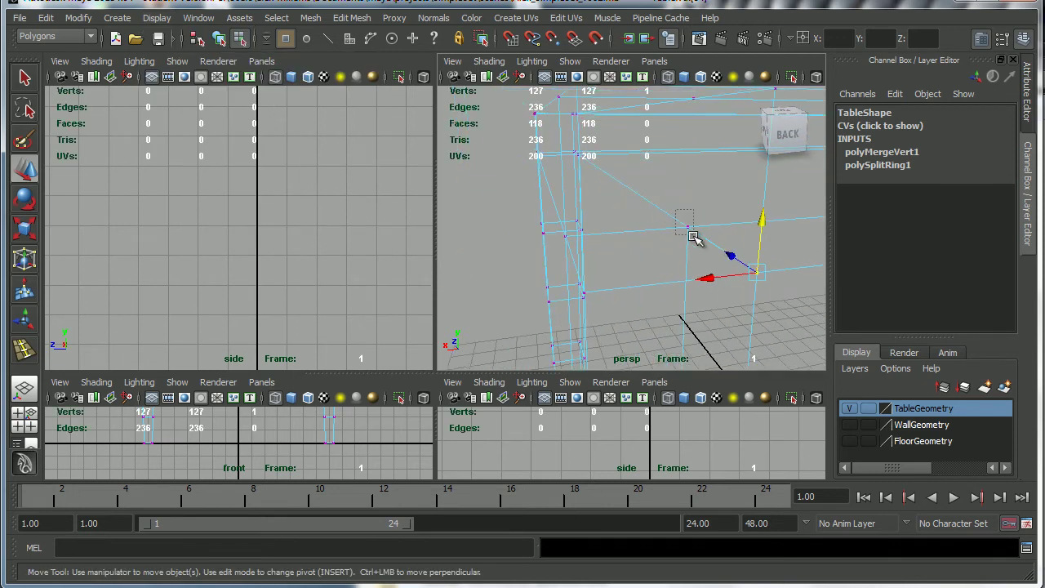
mouse_move(693, 237)
mouse_down()
mouse_move(656, 229)
mouse_move(678, 236)
mouse_up()
alt+right_drag(679, 236, 660, 249)
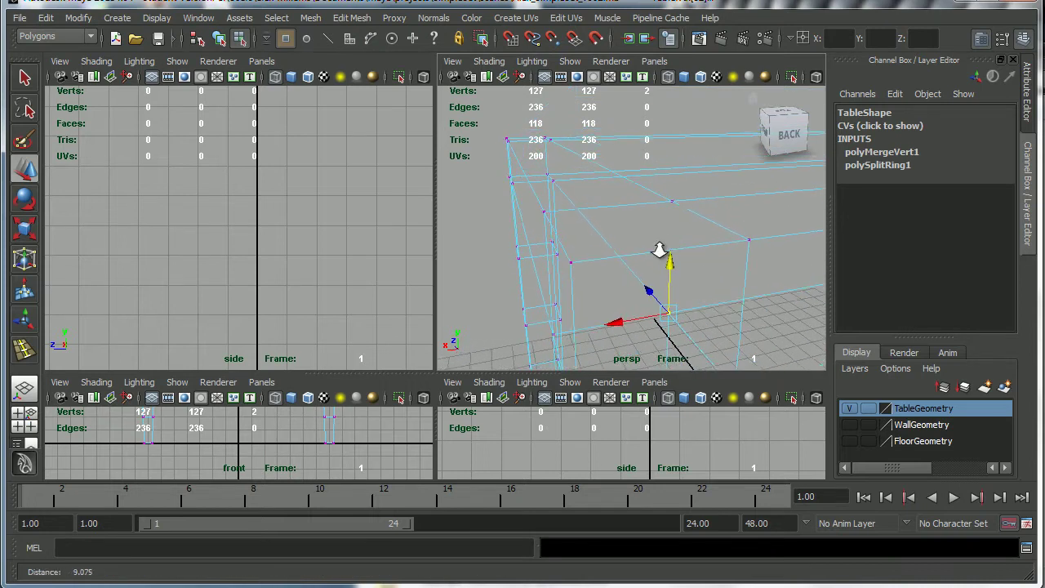
alt+drag(660, 249, 620, 214)
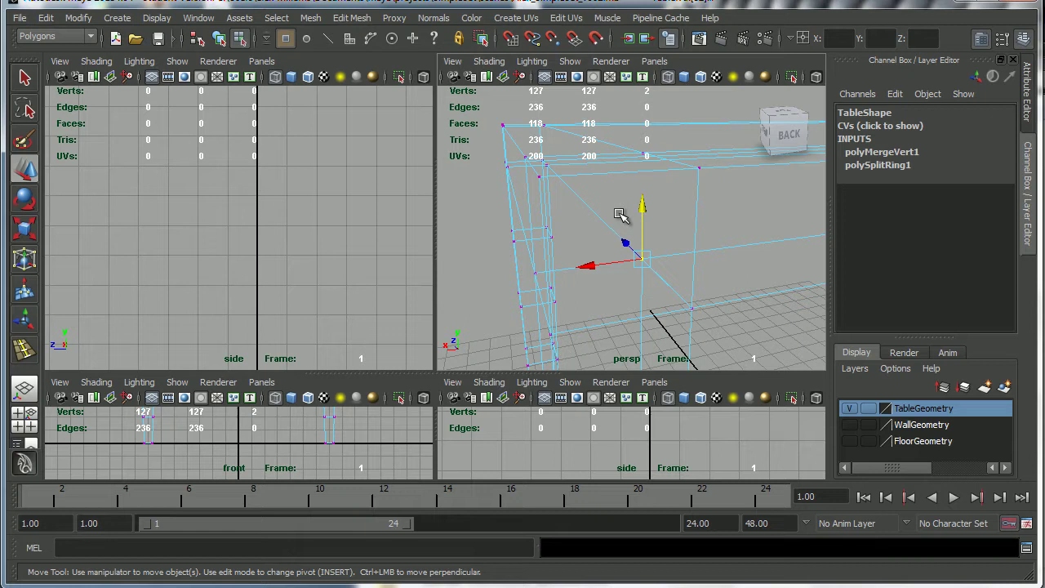
click(352, 18)
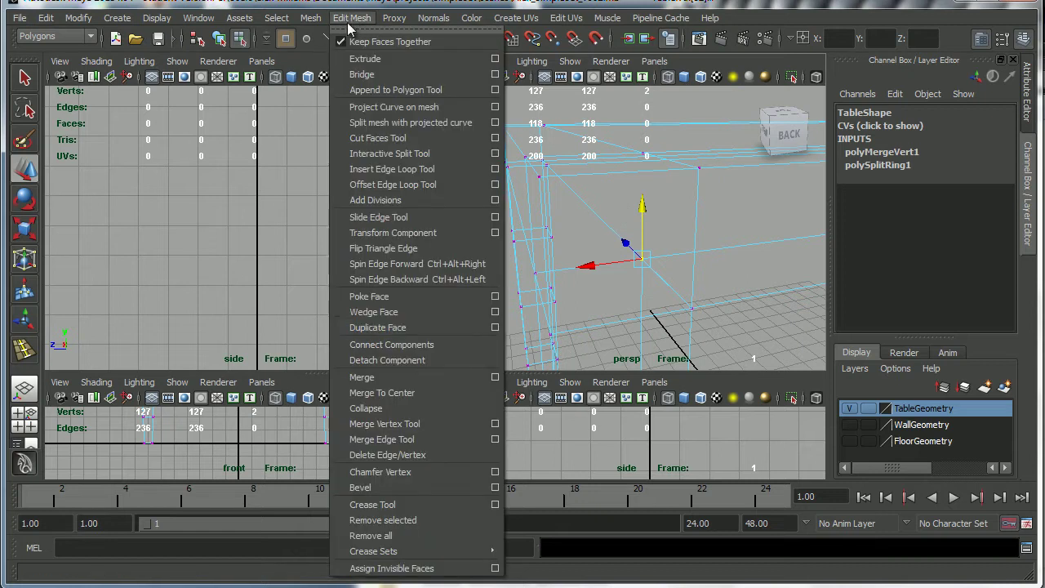
- Merge the selected overlapping vertices, then the next doubled pair on the other side
click(394, 377)
alt+right_drag(572, 278, 591, 290)
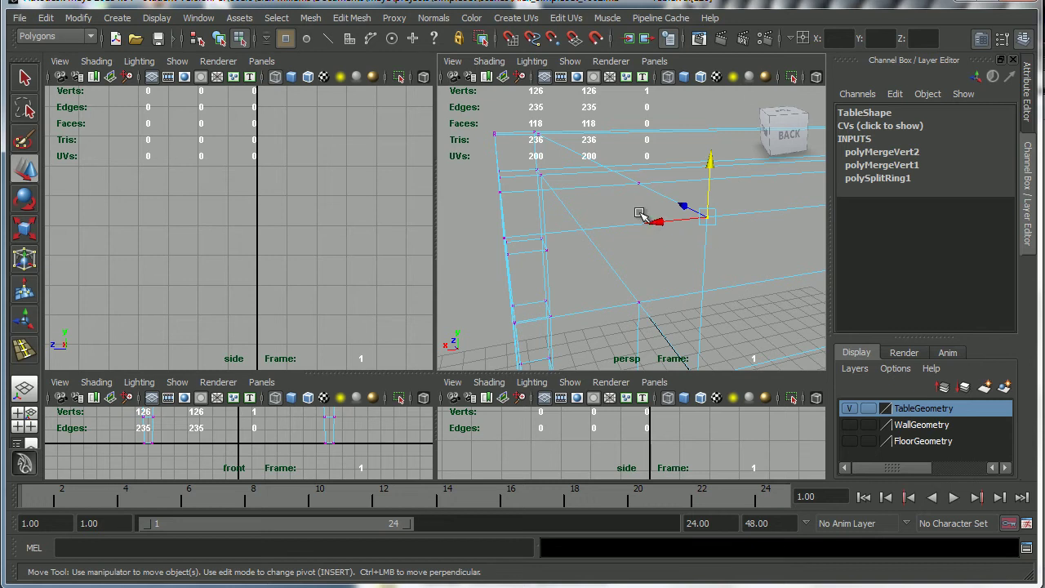
alt+drag(644, 213, 522, 234)
scroll(570, 232, up, 3)
click(356, 18)
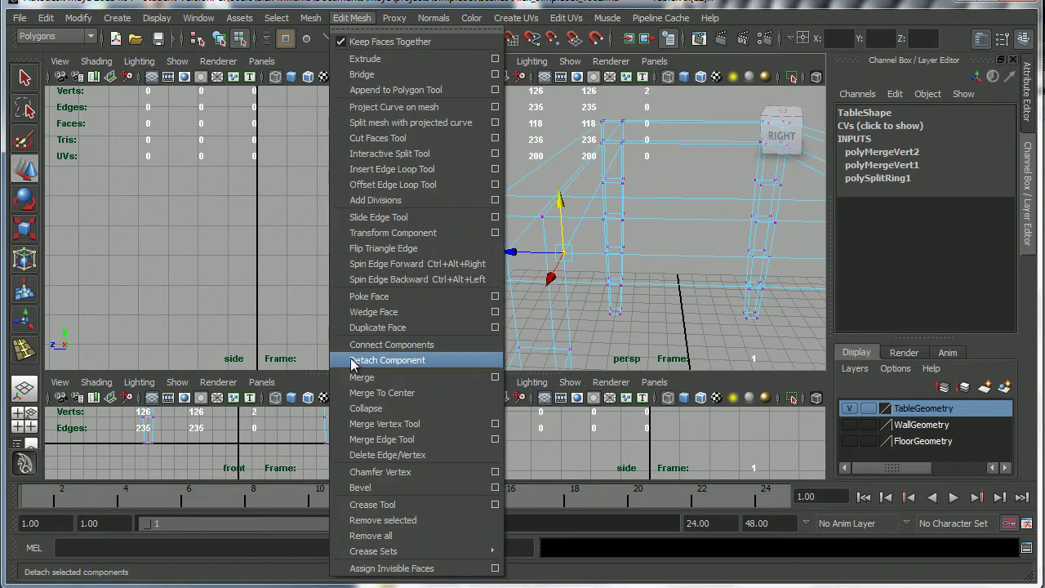
click(356, 378)
- Move a stray frame vertex onto its partner and merge them, leaving 124 vertices
alt+drag(534, 231, 678, 225)
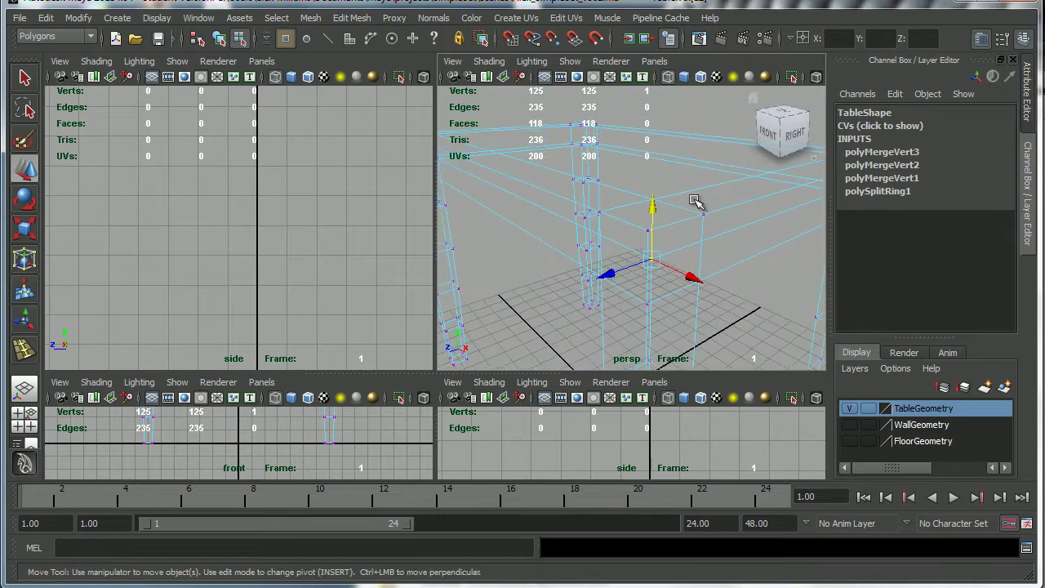
alt+drag(670, 276, 560, 217)
click(678, 214)
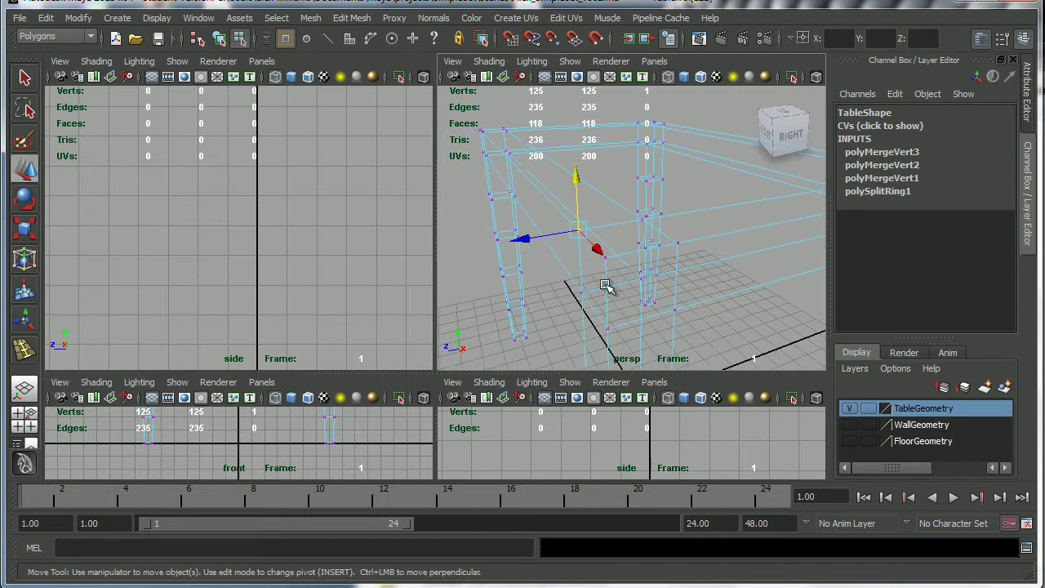
drag(594, 249, 591, 280)
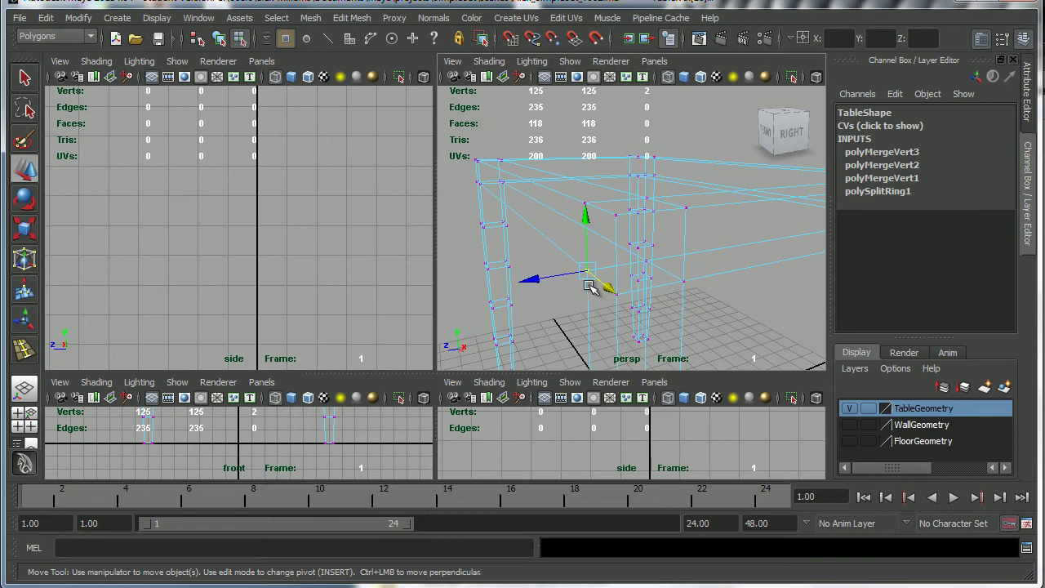
click(351, 18)
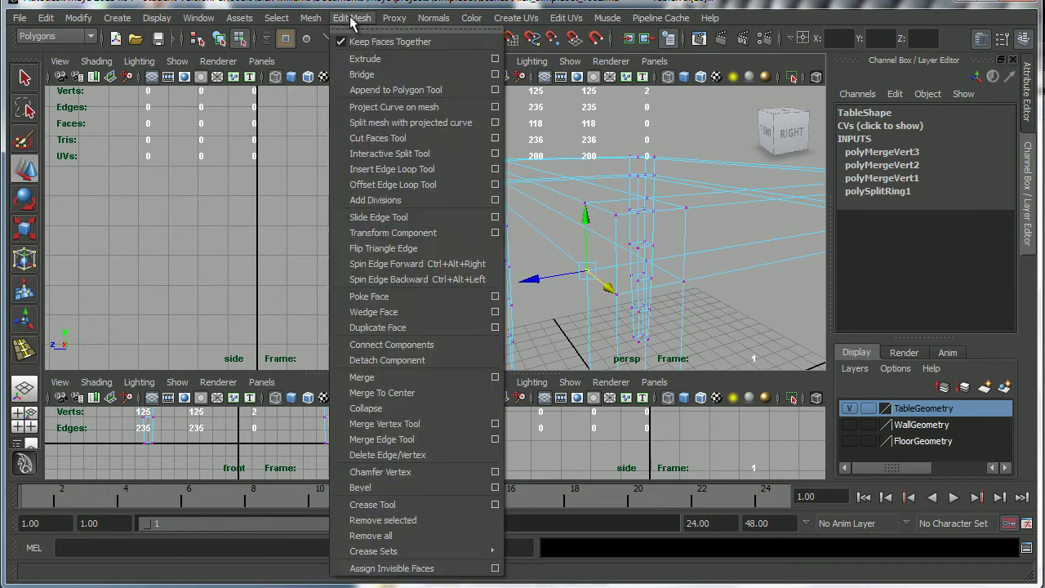
click(369, 378)
alt+drag(547, 309, 602, 248)
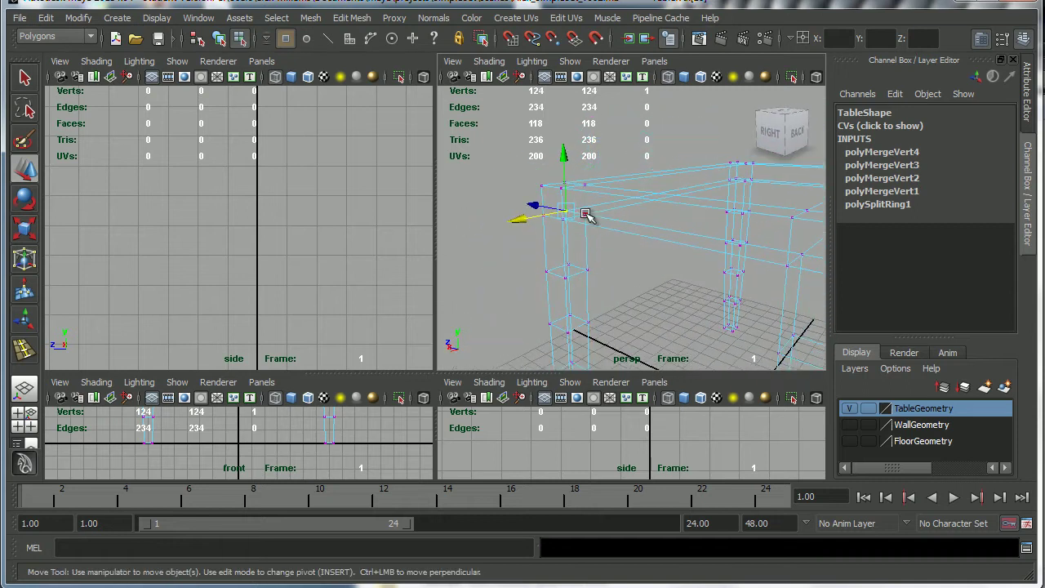
- Orbit, pan and zoom around the shaded table to inspect it, then return to object selection mode
alt+middle_drag(617, 235, 616, 220)
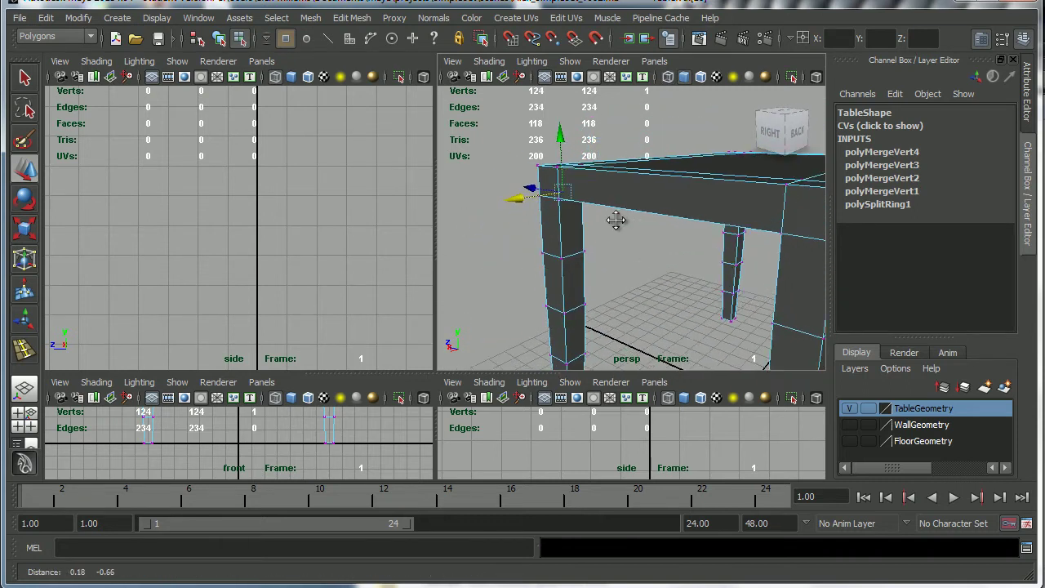
alt+drag(586, 214, 625, 232)
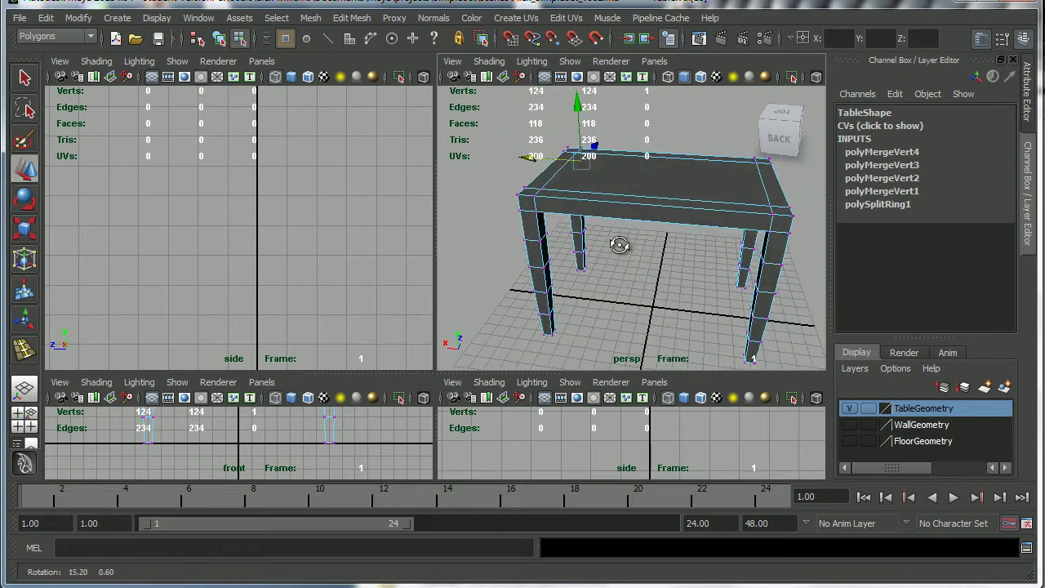
alt+drag(623, 234, 626, 273)
scroll(626, 234, up, 5)
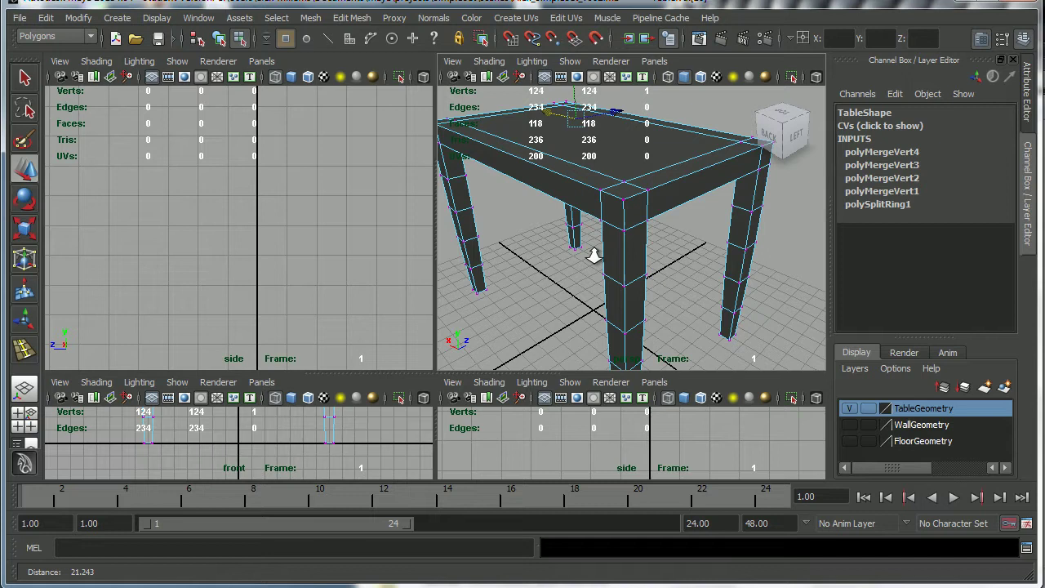
alt+drag(626, 233, 644, 250)
scroll(653, 261, down, 6)
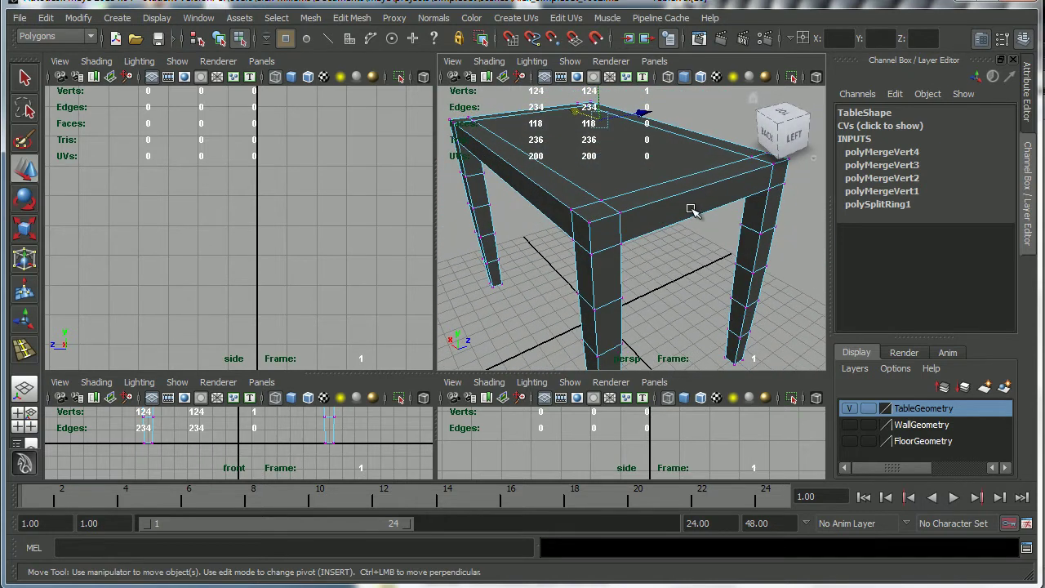
alt+drag(662, 260, 640, 254)
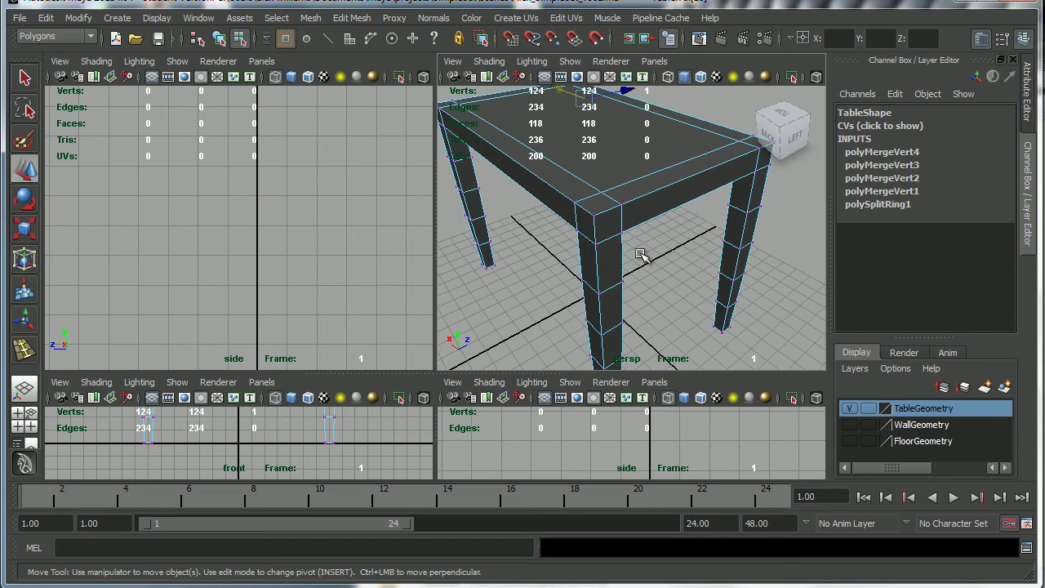
click(218, 39)
alt+drag(579, 277, 607, 266)
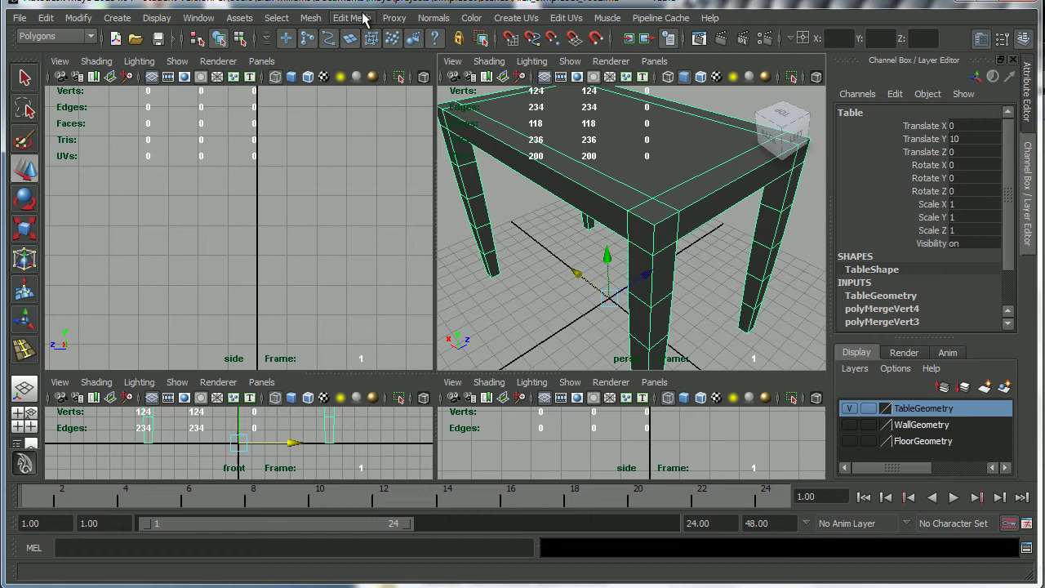
- Switch to the Select Edge Loop Tool and edge component mode on the table
click(282, 19)
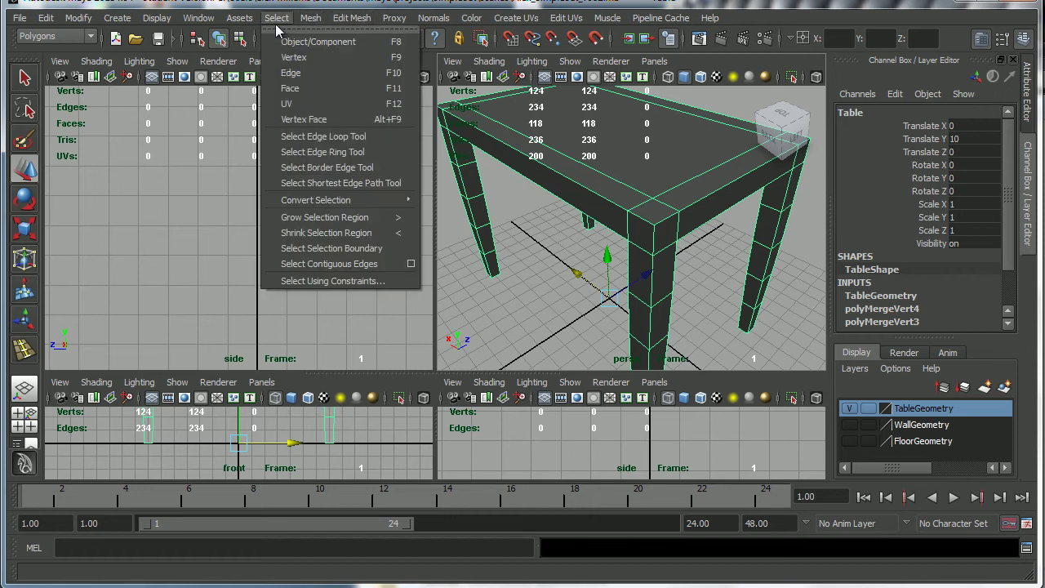
click(299, 137)
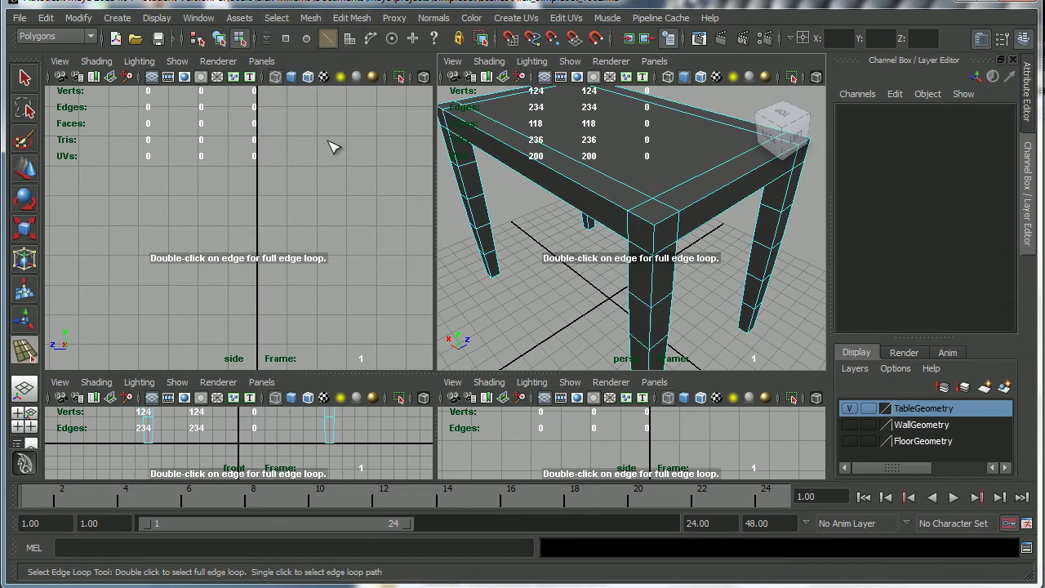
right_click(616, 206)
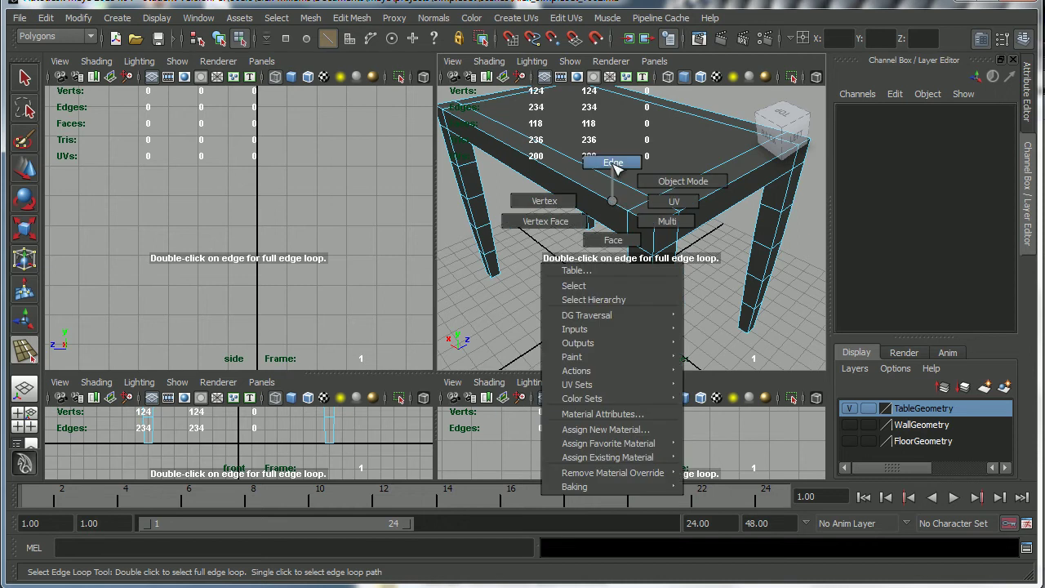
click(614, 165)
- Select the edge loops along the front, right, far and remaining sides of the table-top rim
click(618, 210)
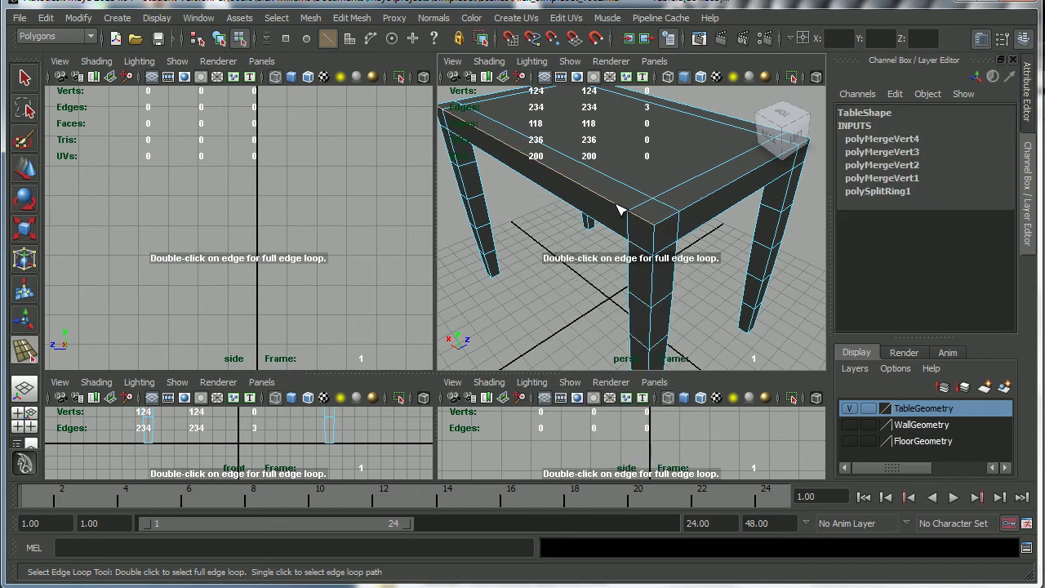
alt+drag(618, 209, 702, 219)
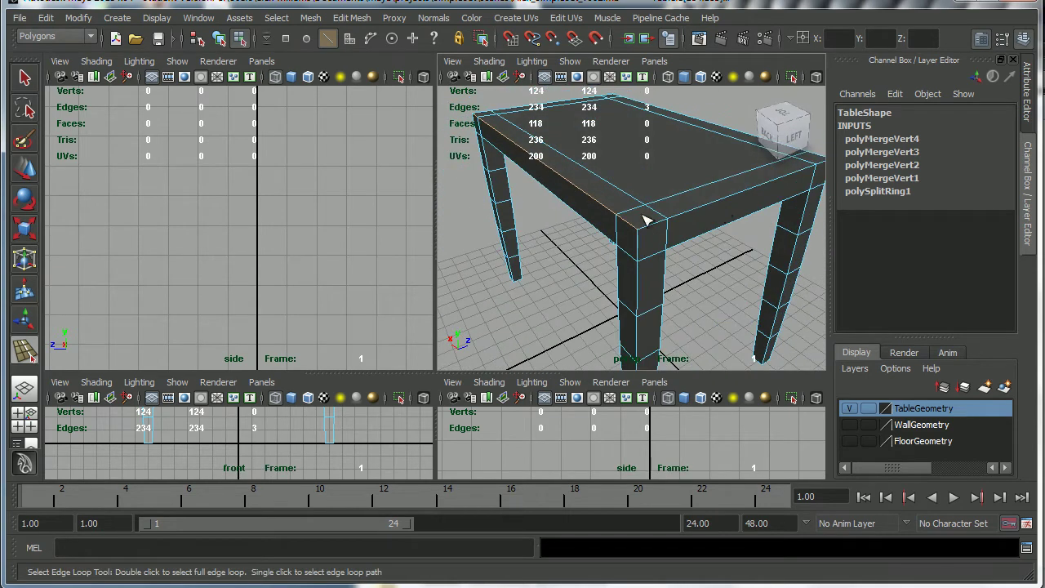
click(730, 204)
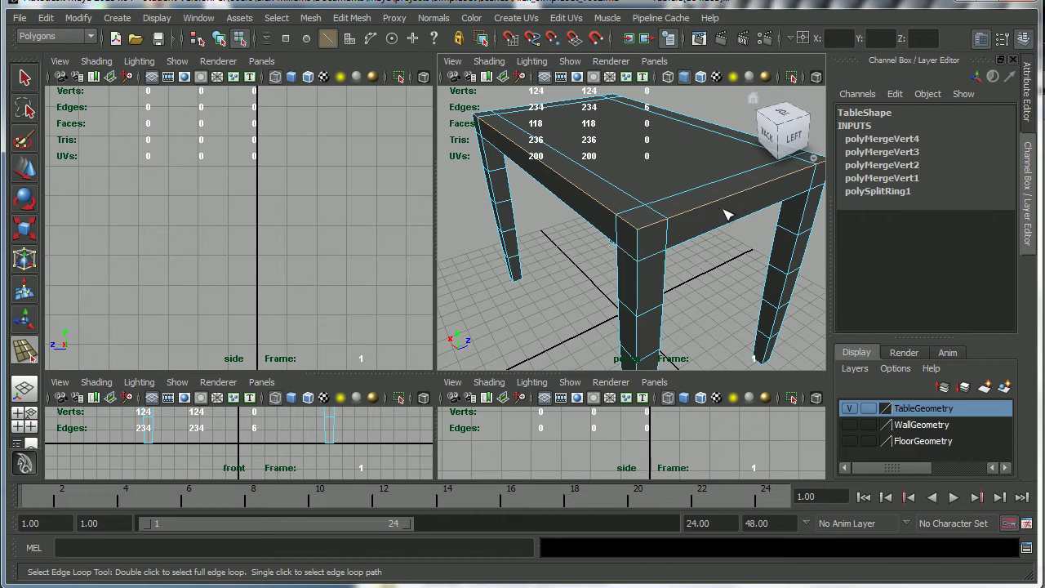
alt+drag(733, 216, 682, 198)
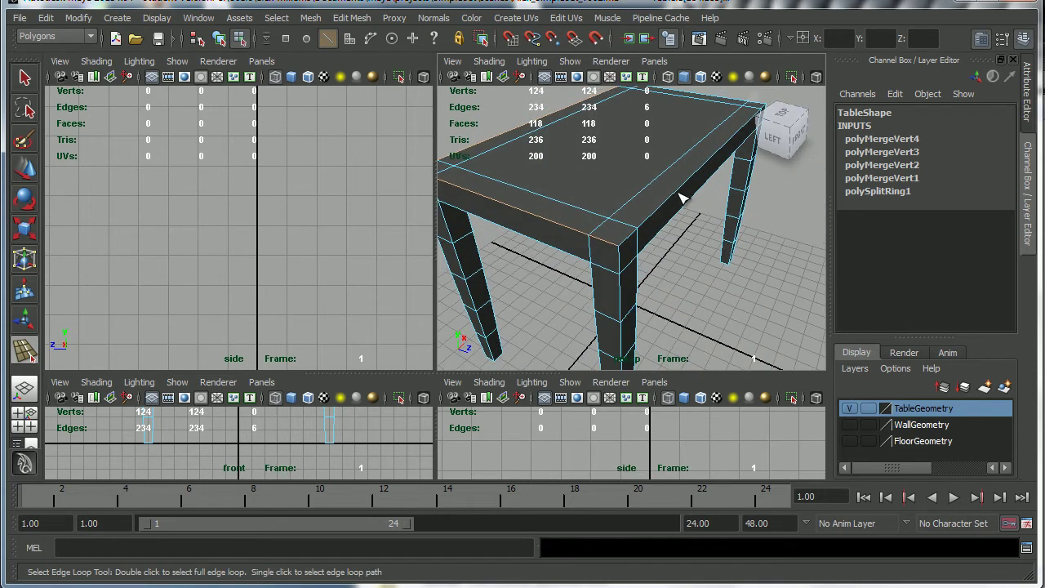
click(682, 198)
alt+drag(709, 211, 560, 243)
click(748, 251)
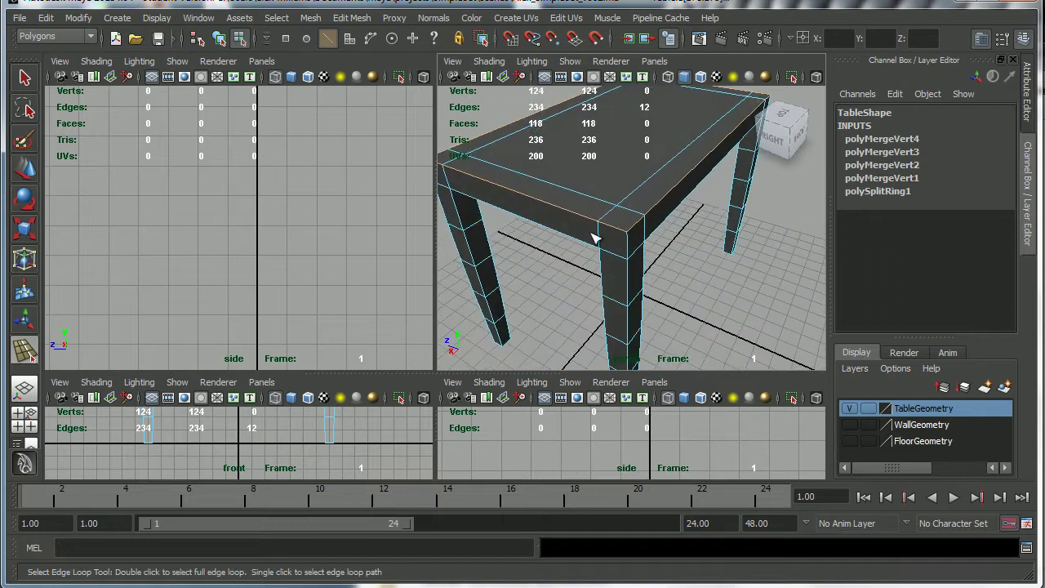
alt+drag(597, 211, 746, 191)
alt+middle_drag(747, 191, 642, 235)
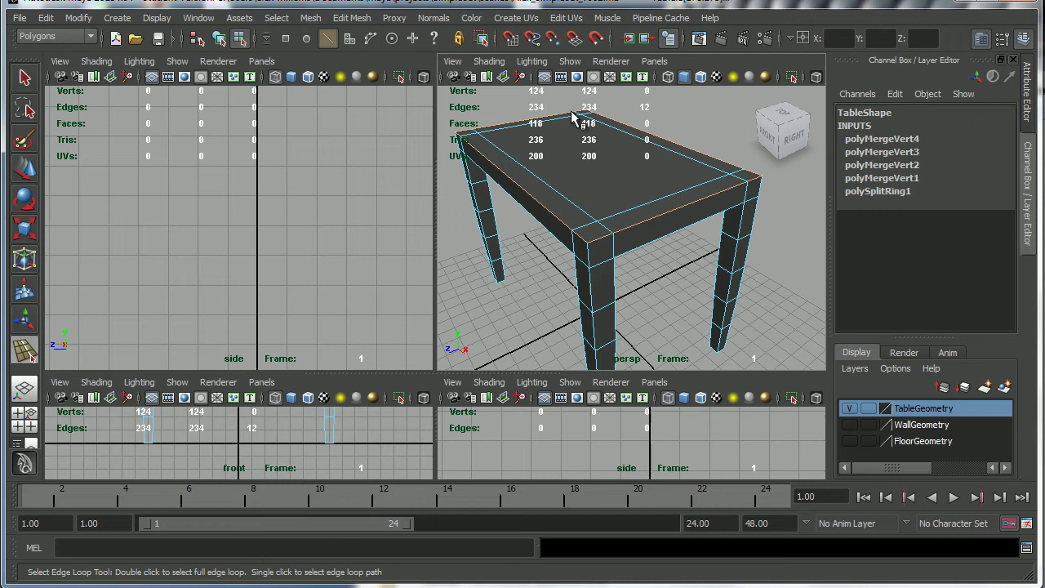
click(363, 18)
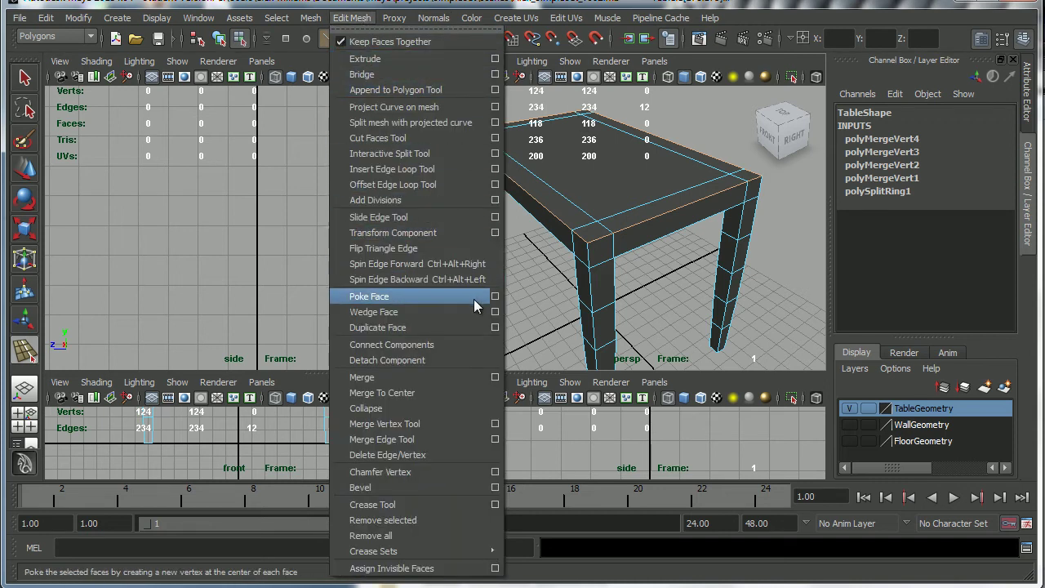
- Bevel the tabletop rim edges using reset default bevel settings
click(495, 488)
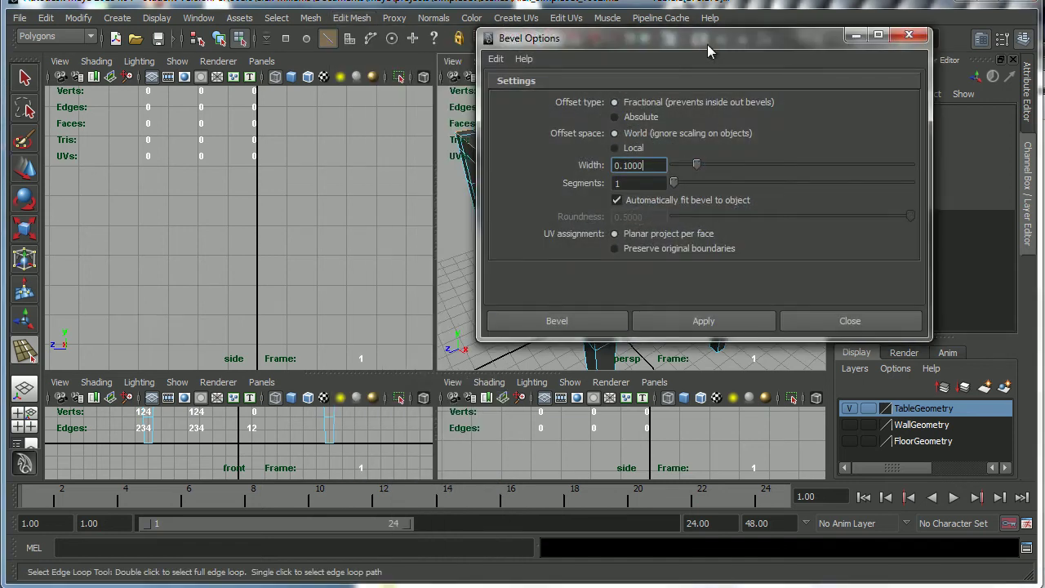
drag(707, 44, 267, 30)
click(88, 94)
click(122, 125)
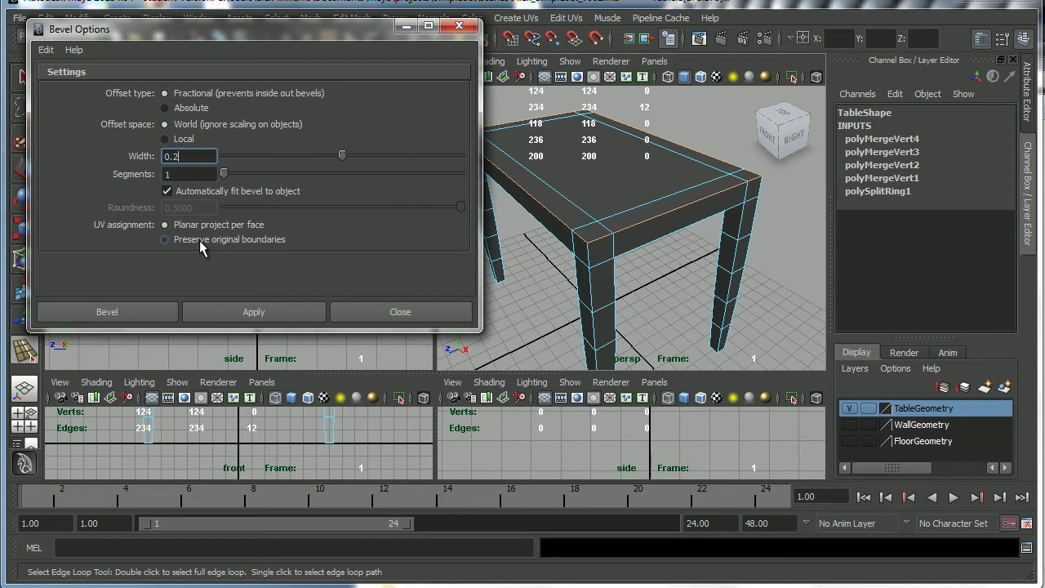
click(150, 314)
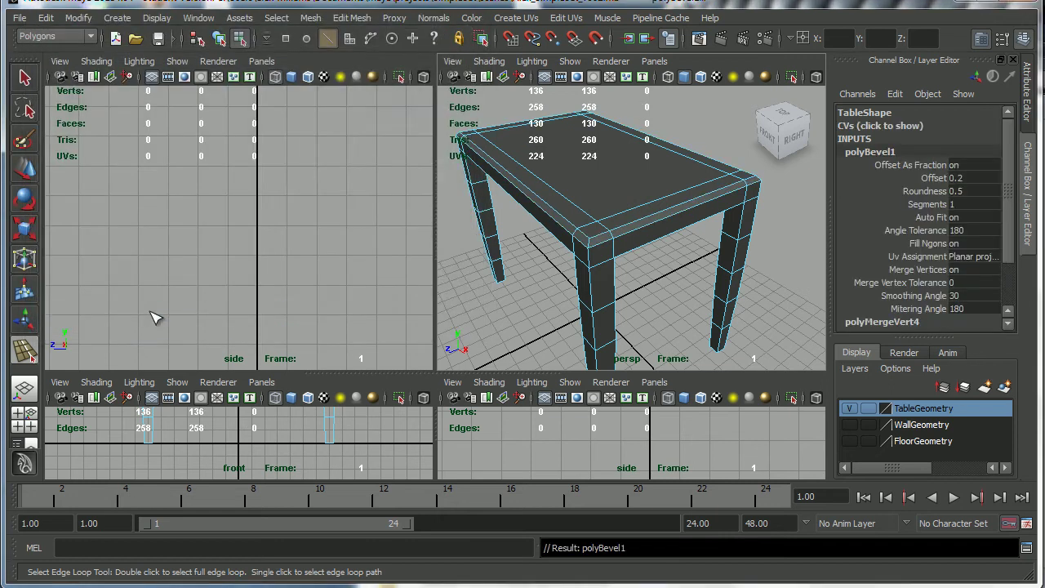
- Reduce the bevel offset to 0.1 and check the thinner bevel from several sides
alt+drag(626, 237, 708, 250)
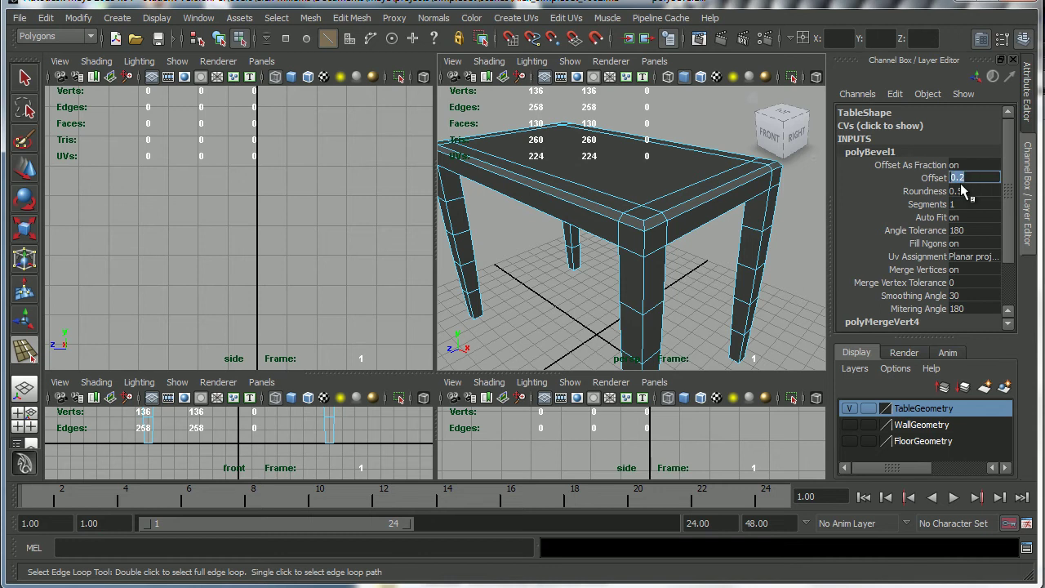
text(.1)
key(Return)
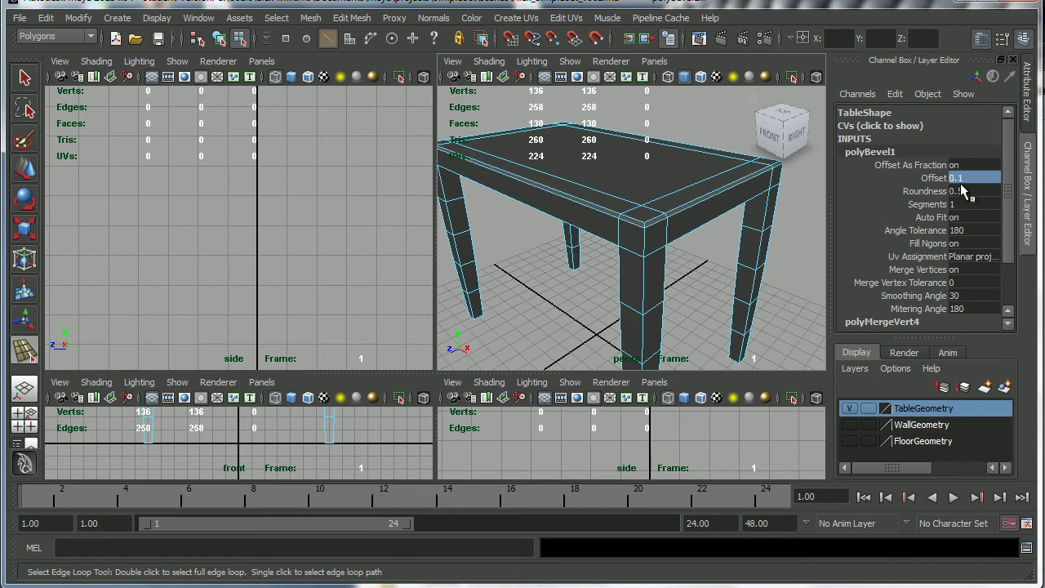
alt+drag(722, 221, 655, 259)
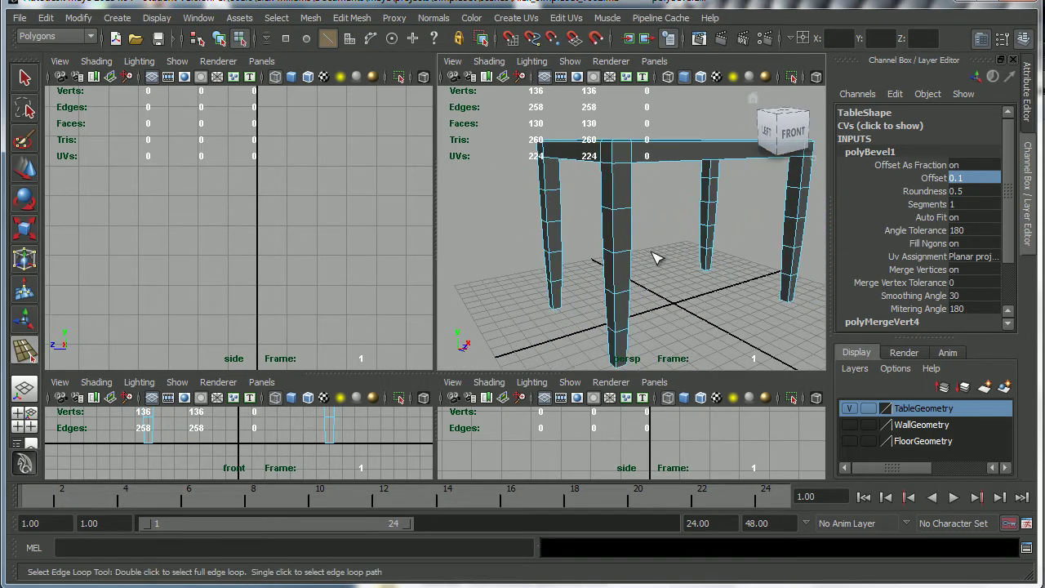
- Select the vertical corner edge loops of the table legs with the Edge Loop Tool
click(277, 18)
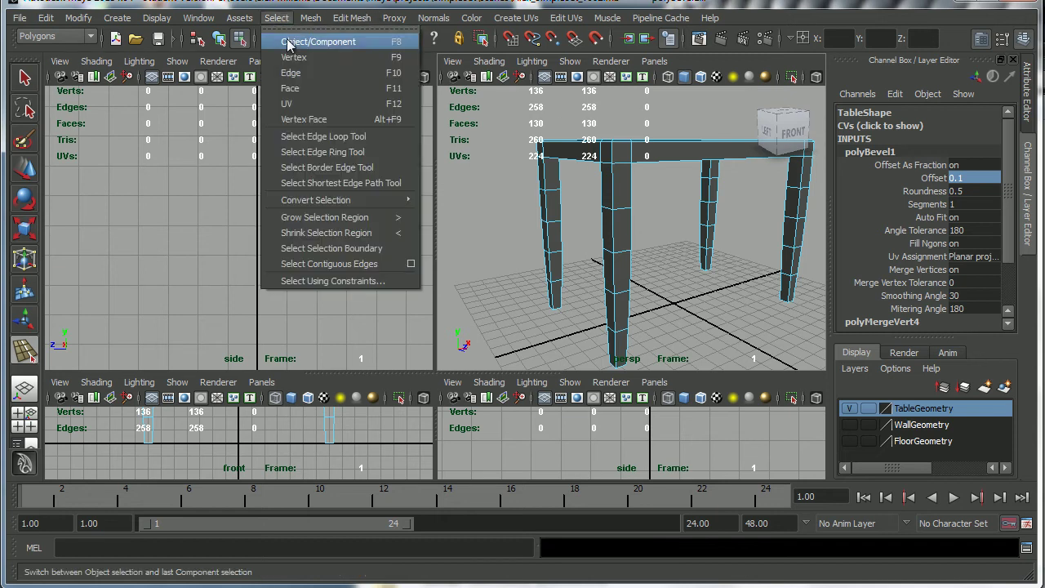
click(308, 144)
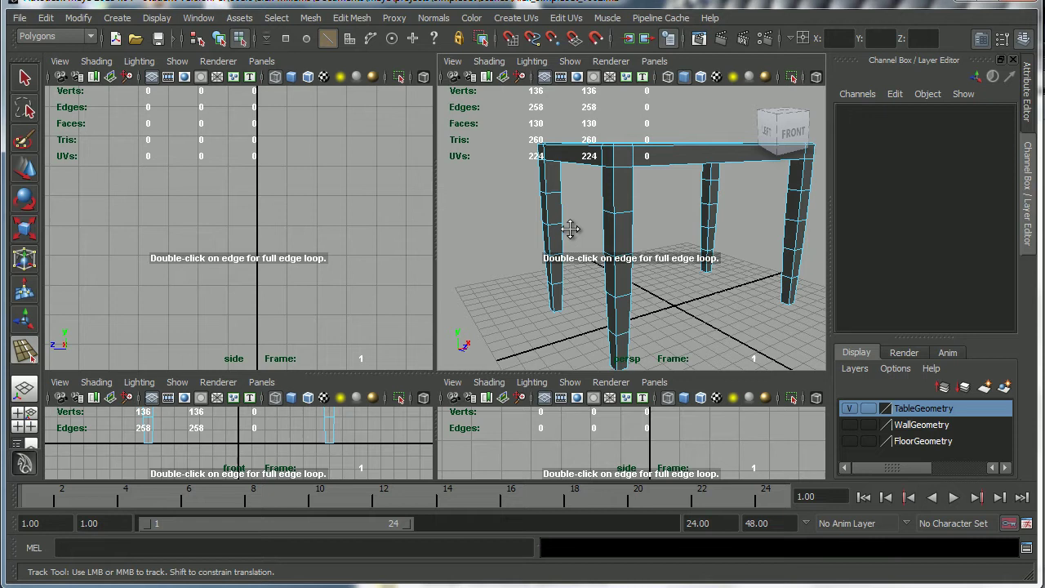
scroll(630, 262, up, 5)
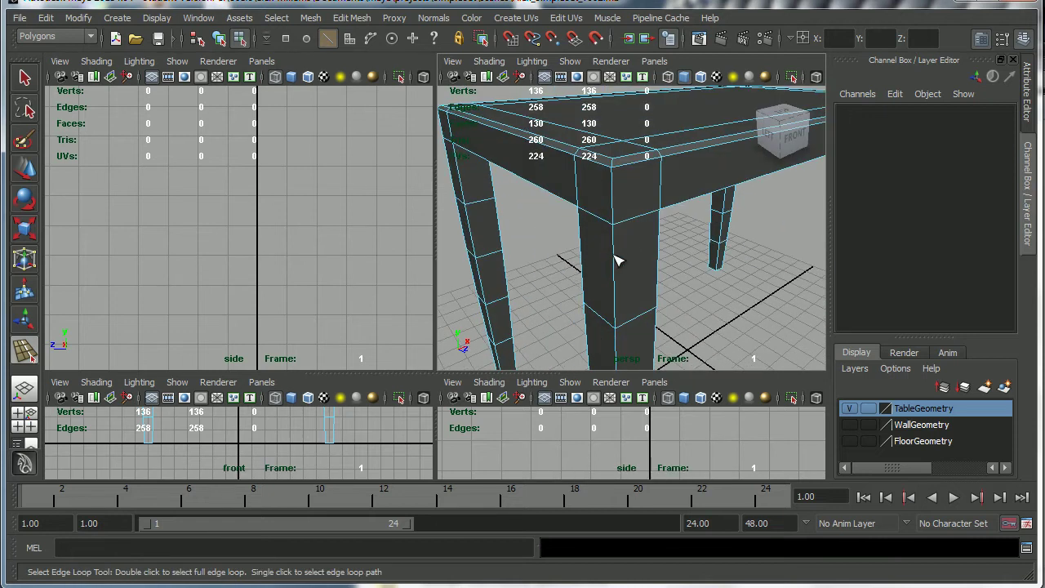
click(617, 260)
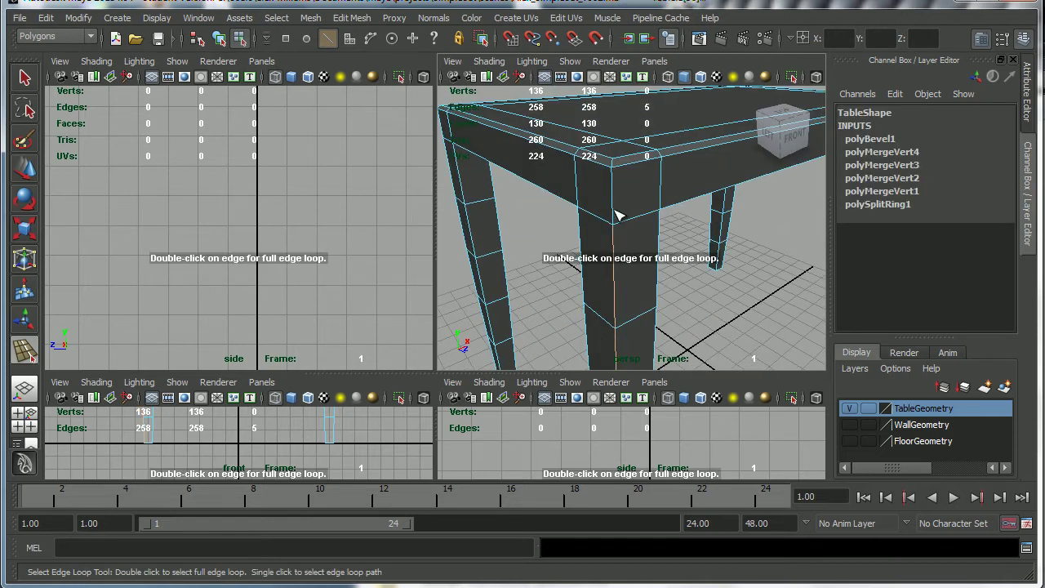
alt+drag(630, 273, 658, 218)
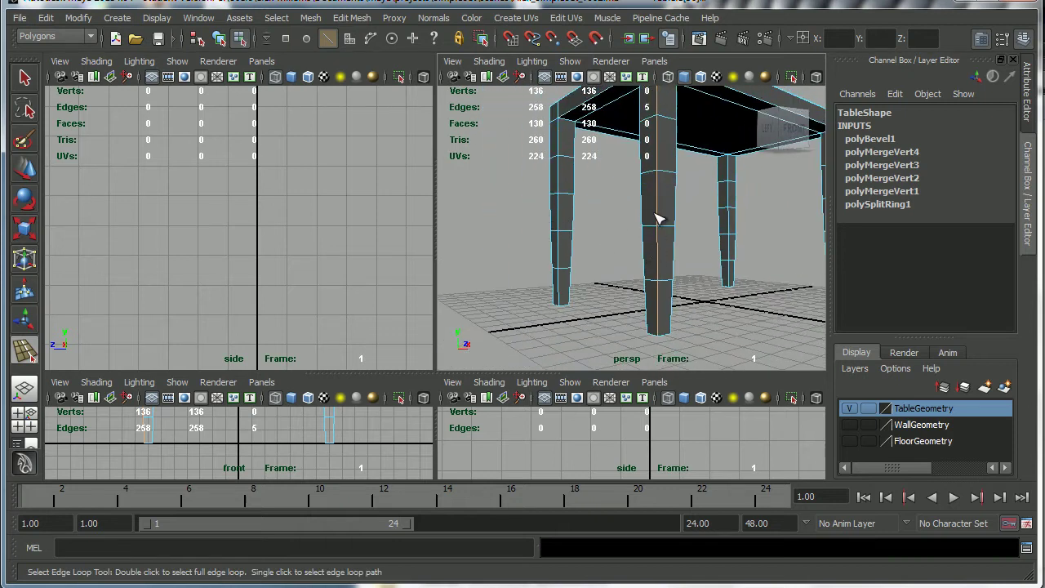
alt+drag(668, 128, 648, 266)
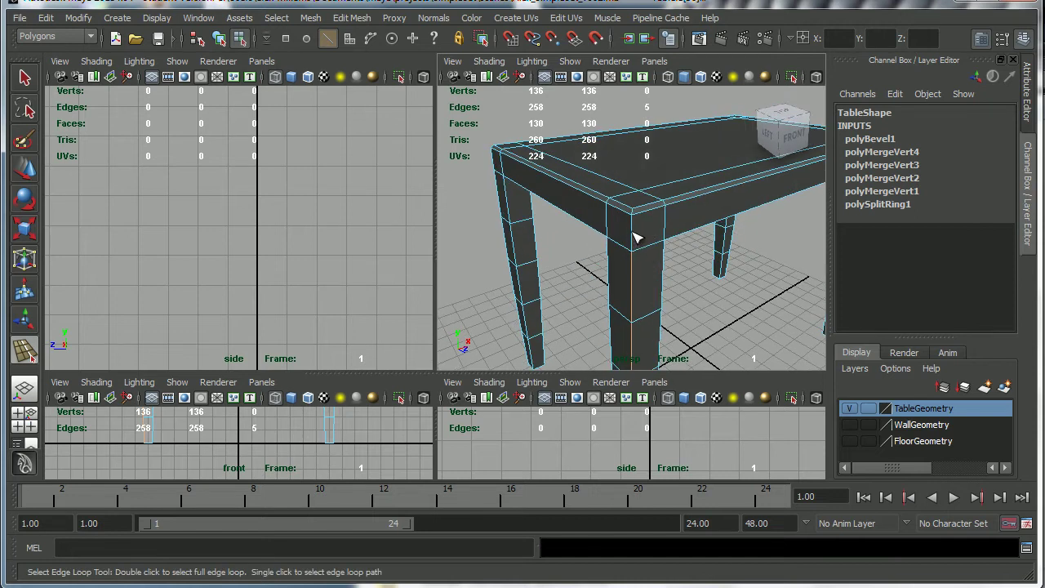
alt+drag(687, 242, 667, 235)
click(370, 19)
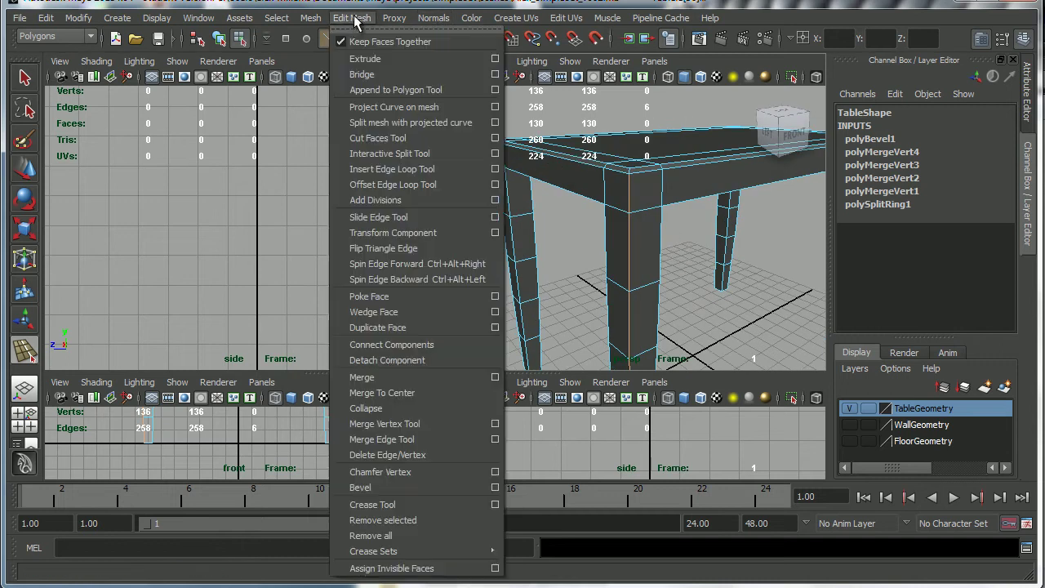
- Bevel the table legs' corner edges at a 0.2 offset and inspect the result
click(495, 485)
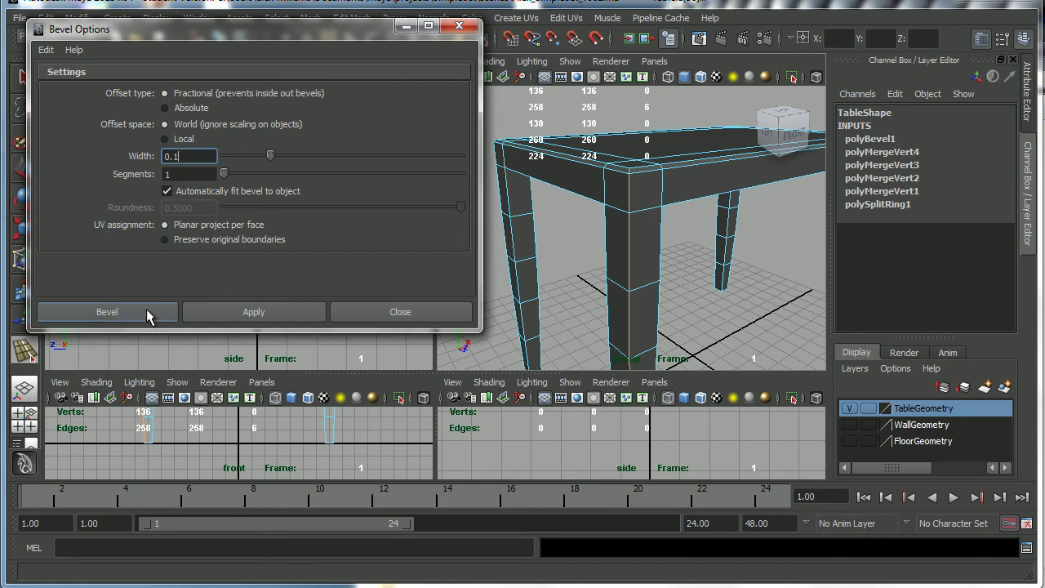
mouse_move(613, 237)
alt+mouse_down()
mouse_move(622, 245)
mouse_move(596, 231)
mouse_move(619, 231)
mouse_move(621, 242)
alt+mouse_up()
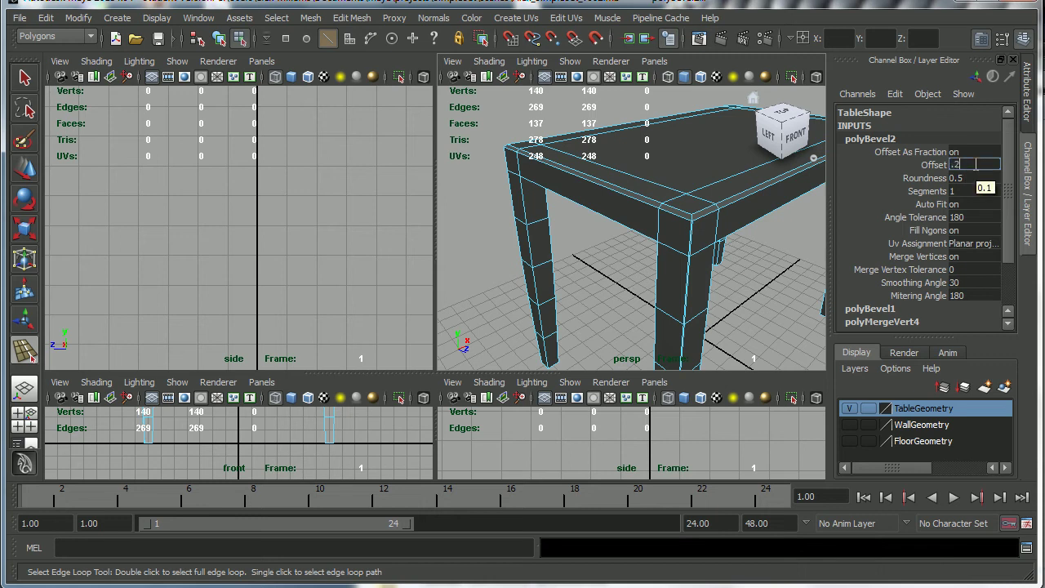
alt+right_drag(645, 253, 684, 269)
alt+drag(685, 268, 653, 266)
- Make the WallGeometry layer visible to show the room around the table
click(849, 424)
alt+drag(739, 335, 582, 245)
alt+right_drag(581, 245, 637, 263)
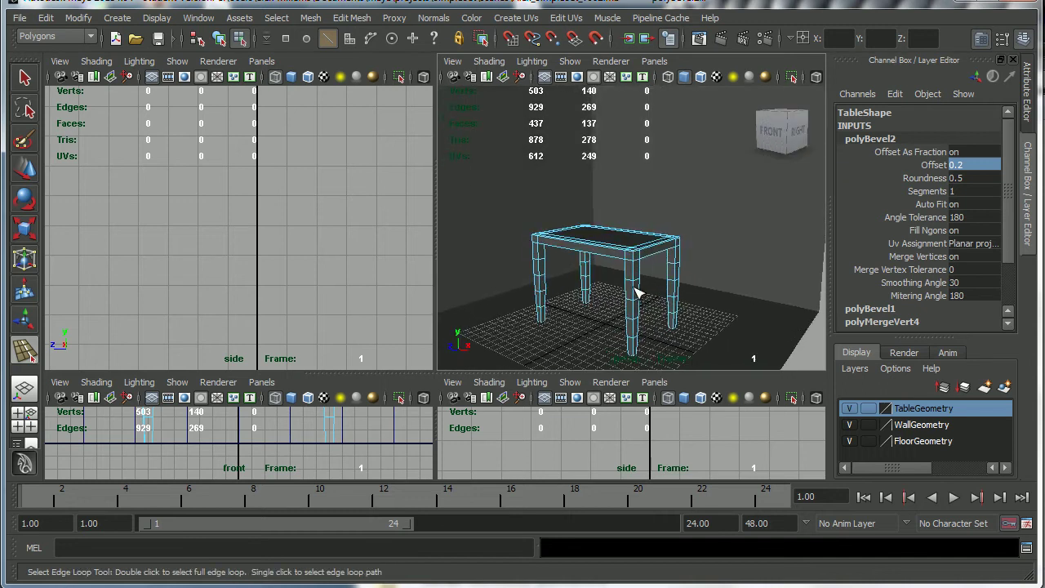
- Select the wall object and orbit around the room to face the back wall
alt+right_drag(692, 212, 682, 262)
click(690, 229)
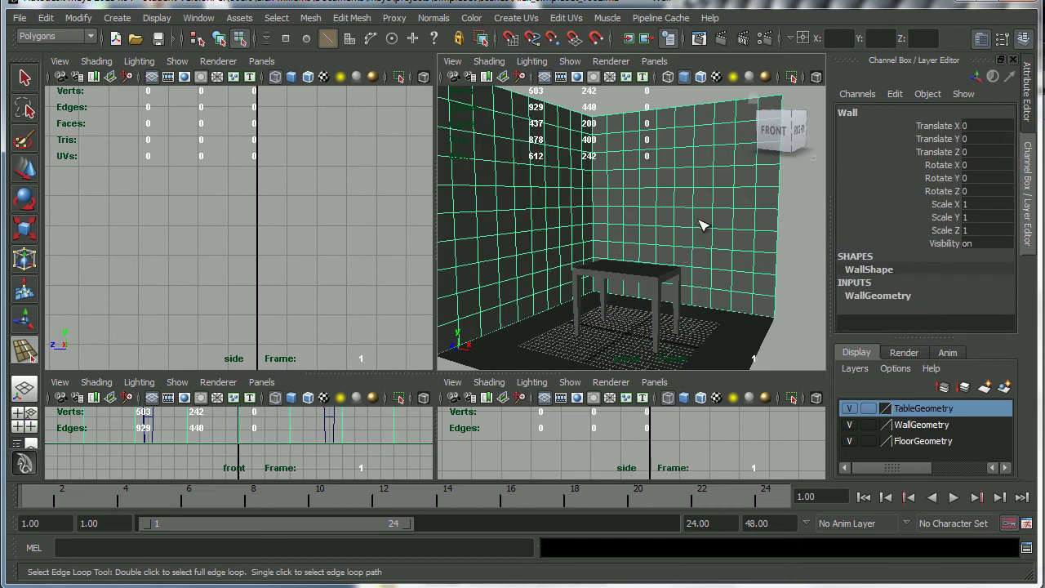
mouse_move(699, 225)
alt+mouse_down()
mouse_move(683, 240)
mouse_move(732, 247)
mouse_move(681, 228)
mouse_move(661, 186)
mouse_move(665, 242)
mouse_move(642, 241)
mouse_move(700, 240)
alt+mouse_up()
alt+middle_drag(700, 240, 682, 245)
alt+drag(682, 245, 691, 242)
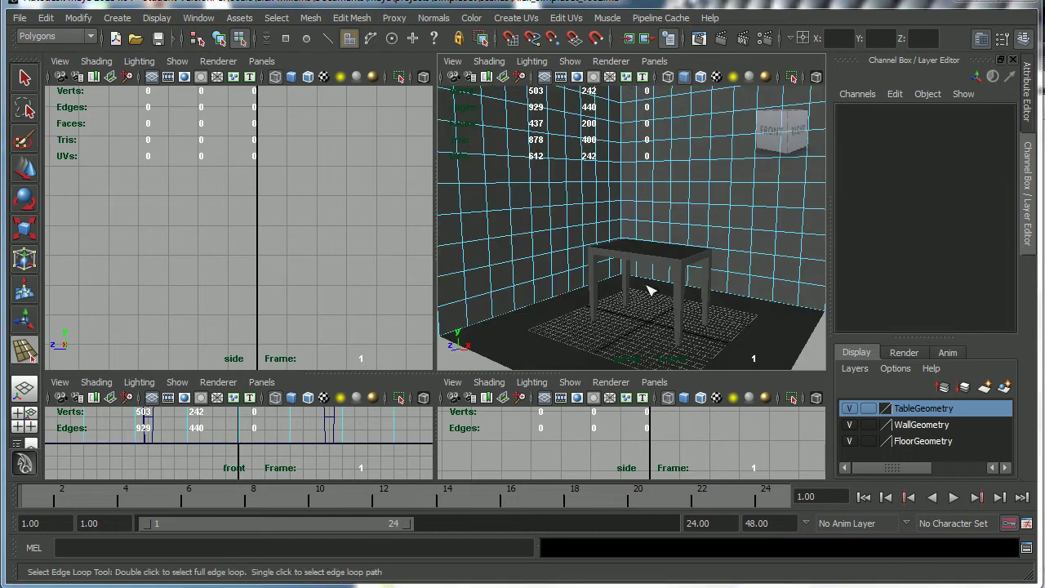
alt+drag(646, 296, 680, 249)
alt+right_drag(678, 249, 648, 257)
alt+middle_drag(661, 261, 642, 256)
alt+drag(643, 255, 639, 202)
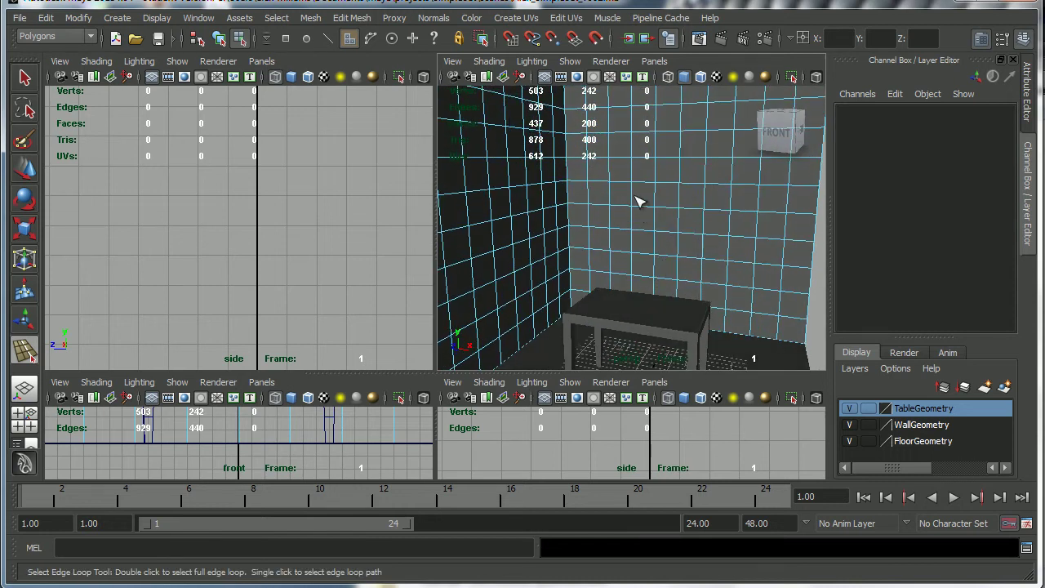
- Select a block of faces on the right wall and delete them to cut a window opening
right_click(643, 151)
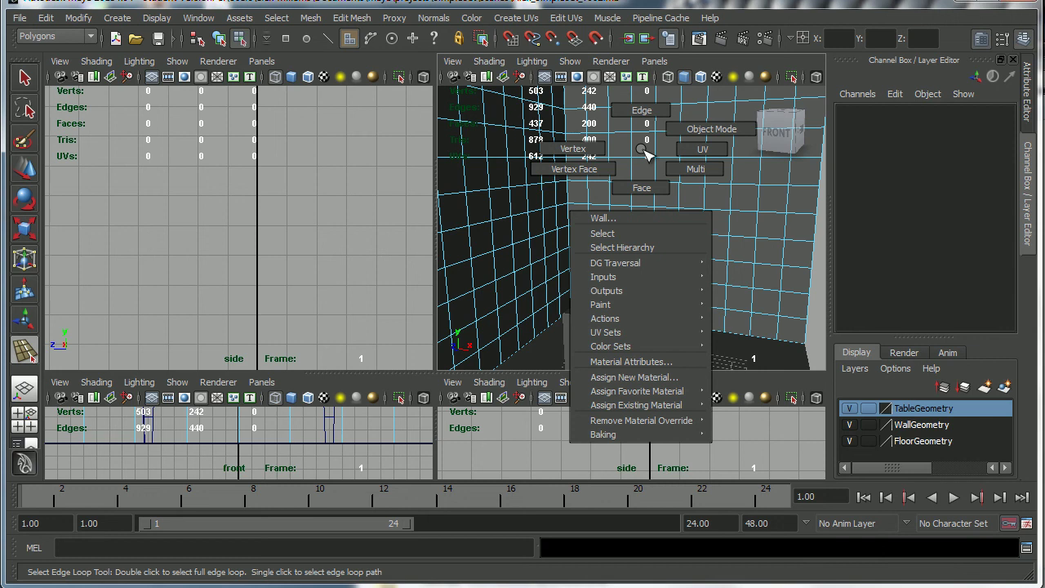
right_drag(627, 156, 641, 187)
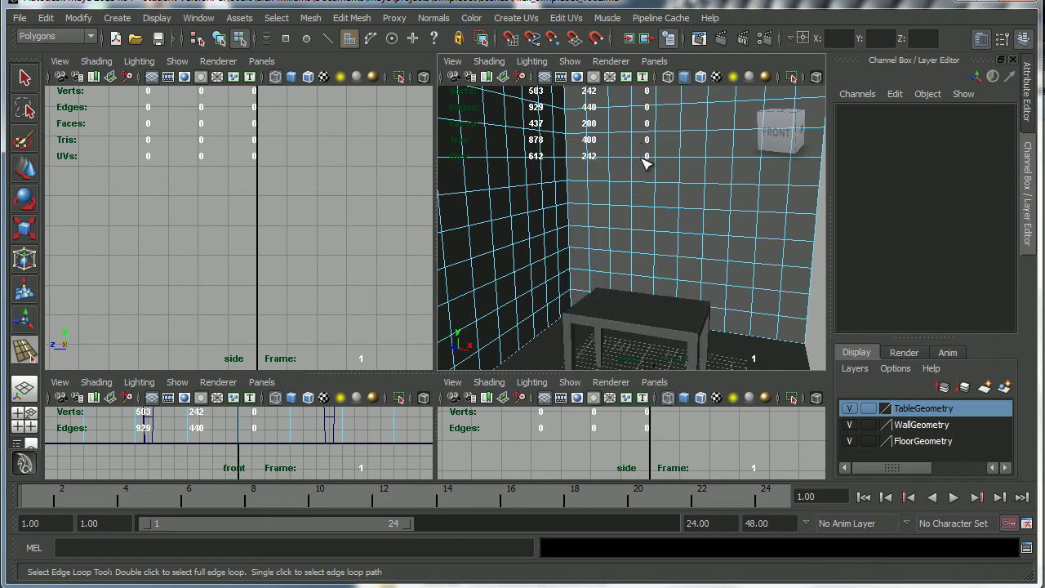
alt+drag(656, 182, 639, 208)
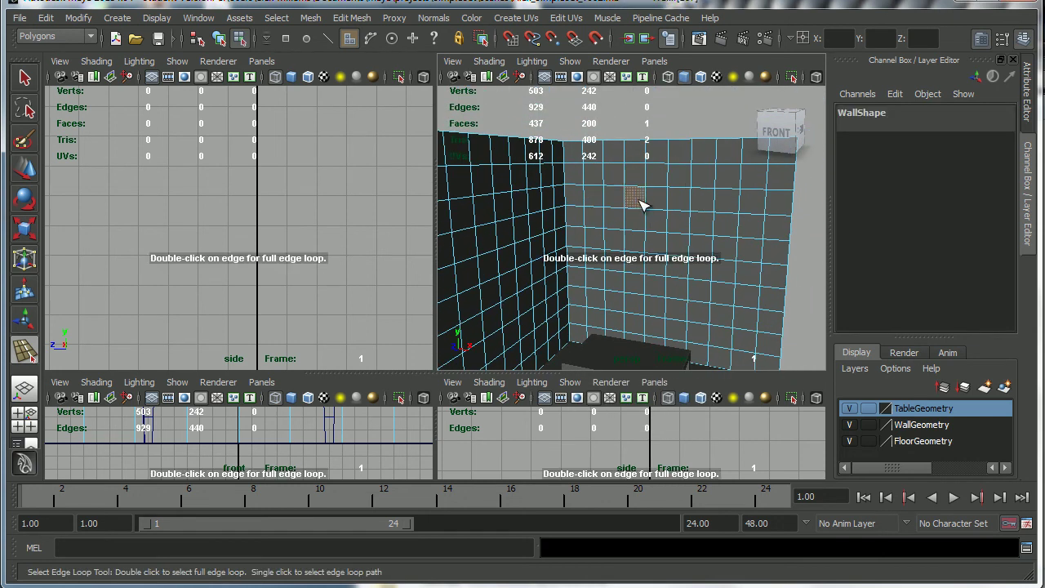
shift+click(663, 206)
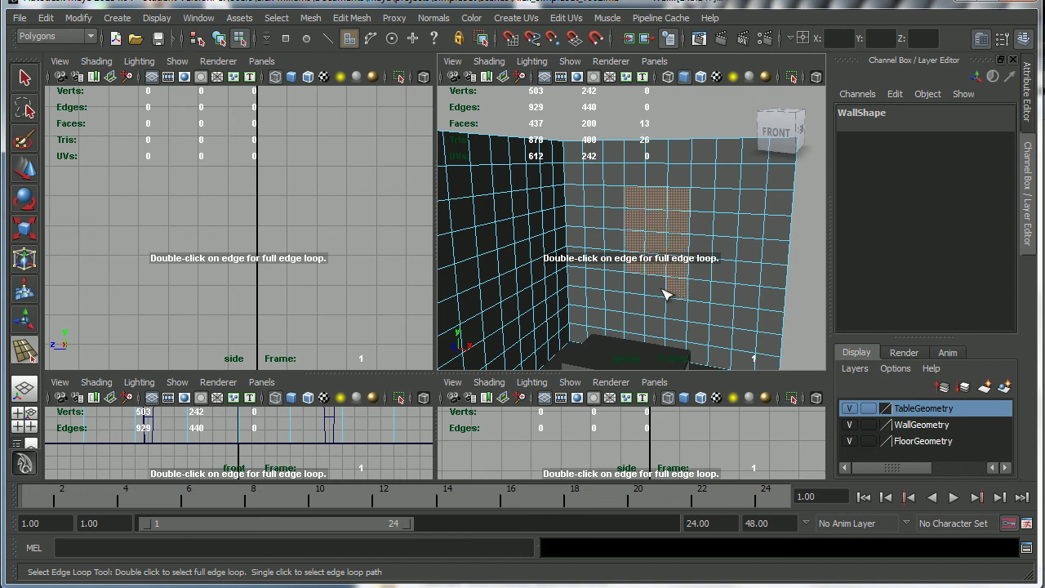
alt+drag(666, 261, 605, 263)
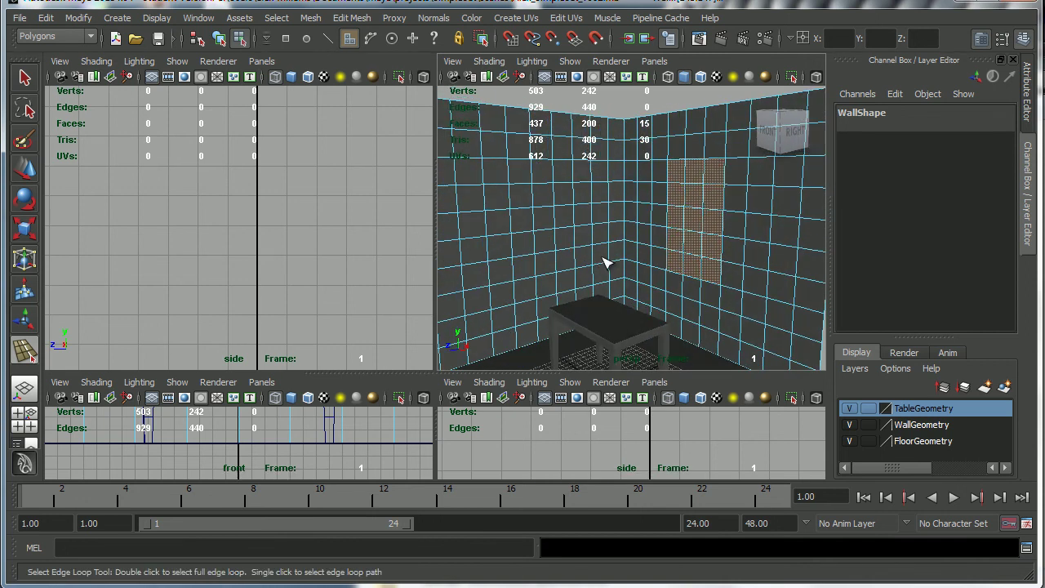
key(Delete)
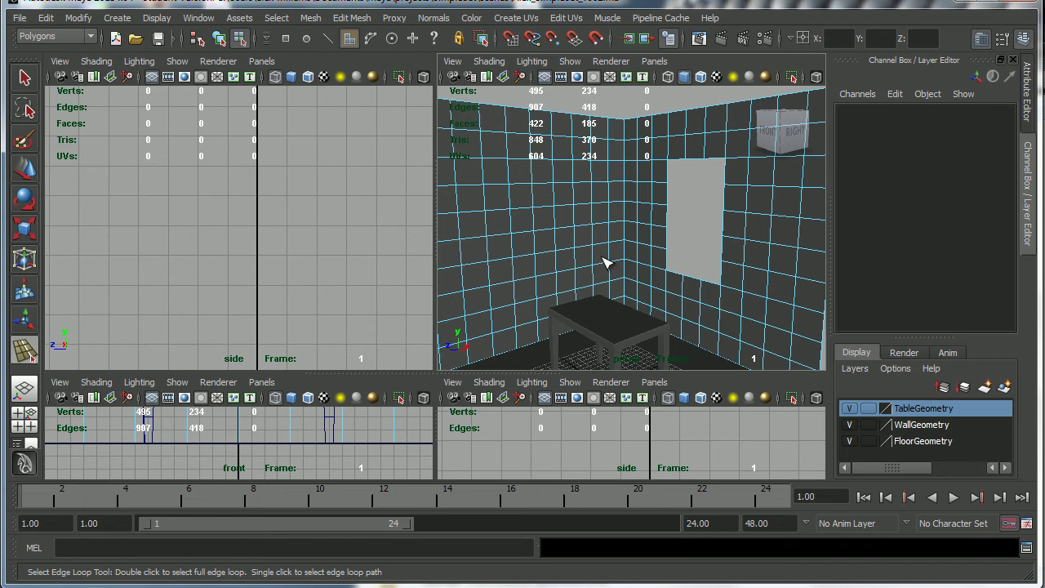
- Orbit and zoom around the room to inspect the bevelled table and the window opening
alt+drag(688, 205, 583, 245)
alt+drag(662, 248, 760, 258)
alt+right_drag(760, 257, 721, 259)
alt+drag(630, 288, 672, 265)
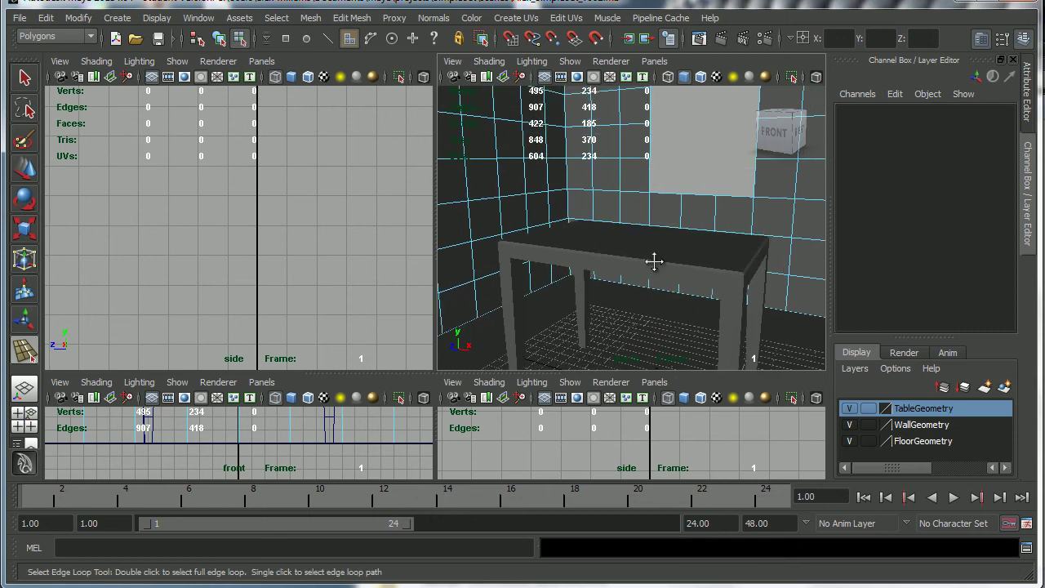
alt+right_drag(654, 261, 759, 357)
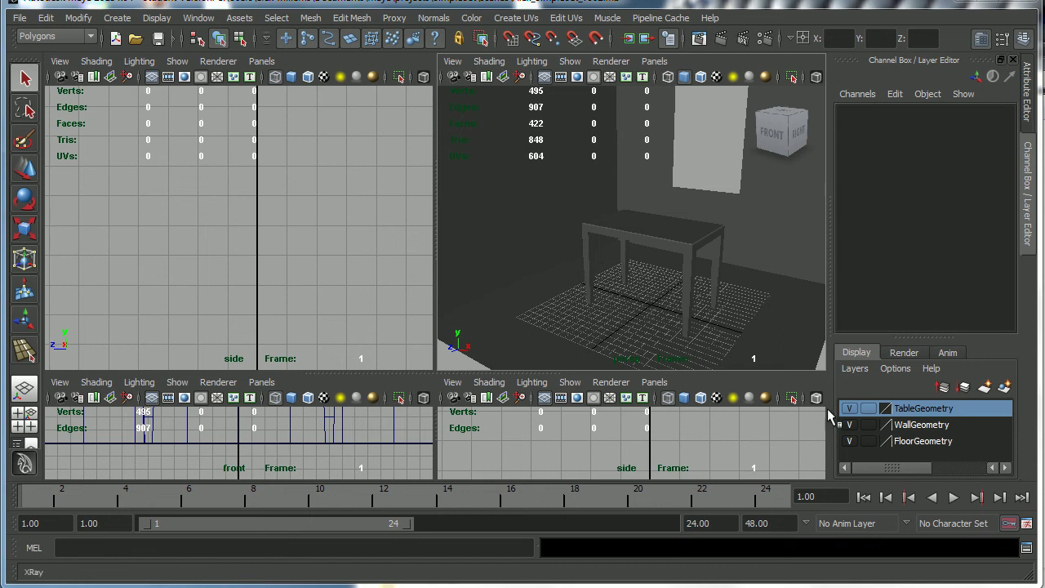
alt+drag(691, 248, 656, 282)
alt+right_drag(656, 283, 676, 278)
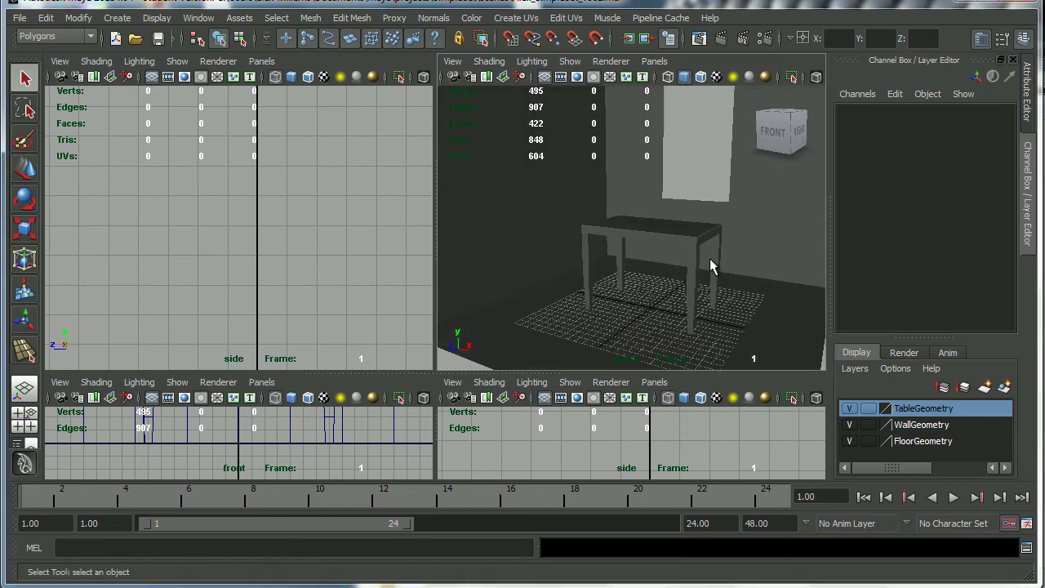
alt+drag(710, 258, 684, 287)
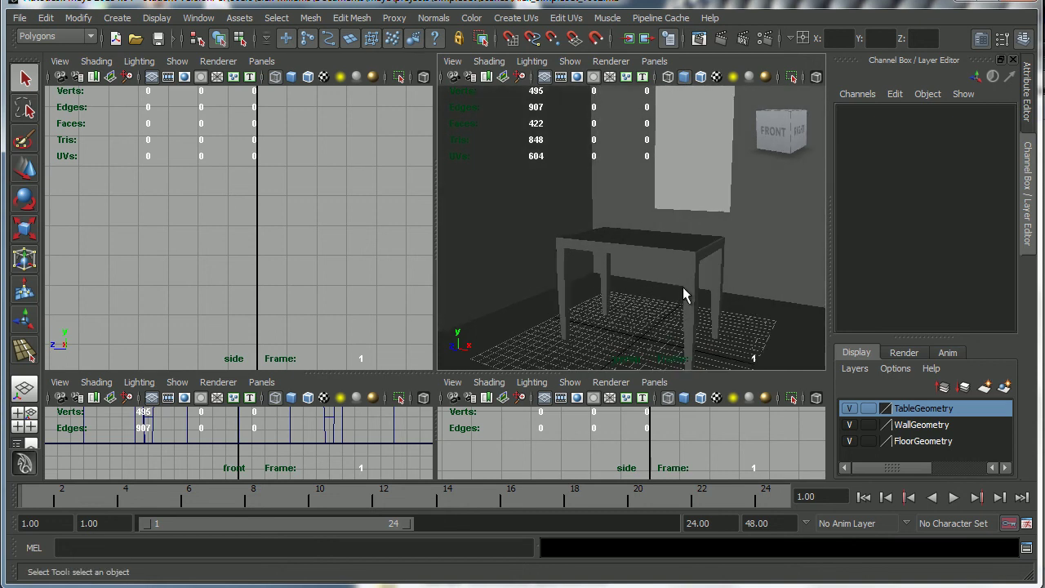